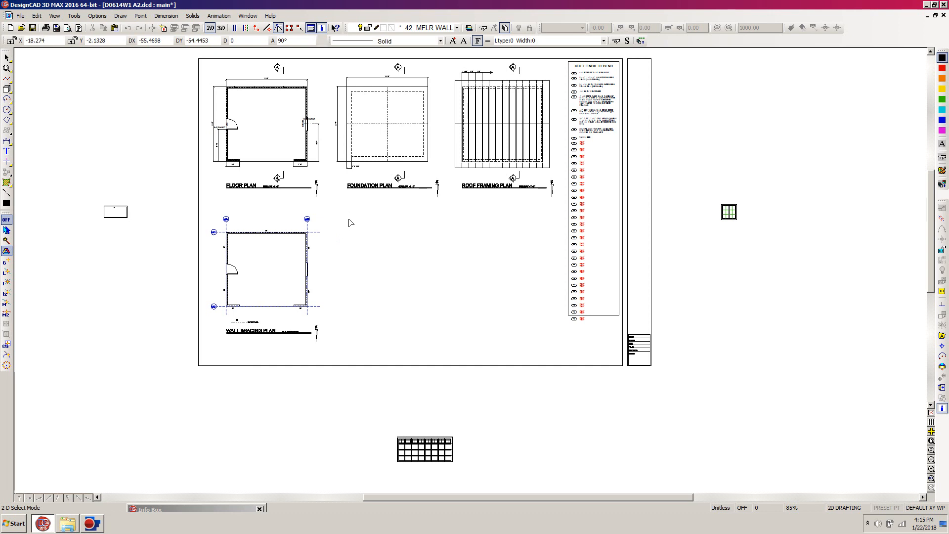
Step: Move the brace panel legend, including its BP label and dashed line, slightly up toward the wall bracing plan
key("z")
left_click(353, 205)
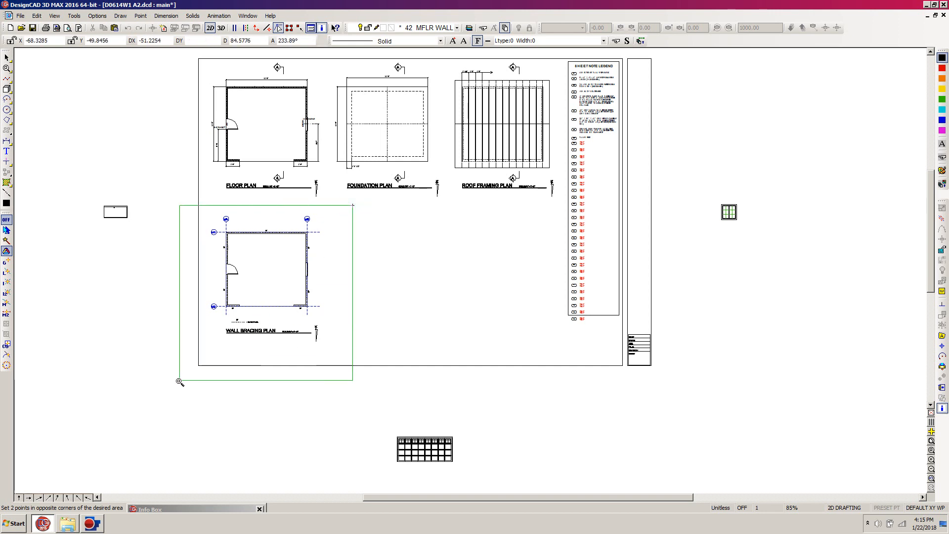
left_click(171, 394)
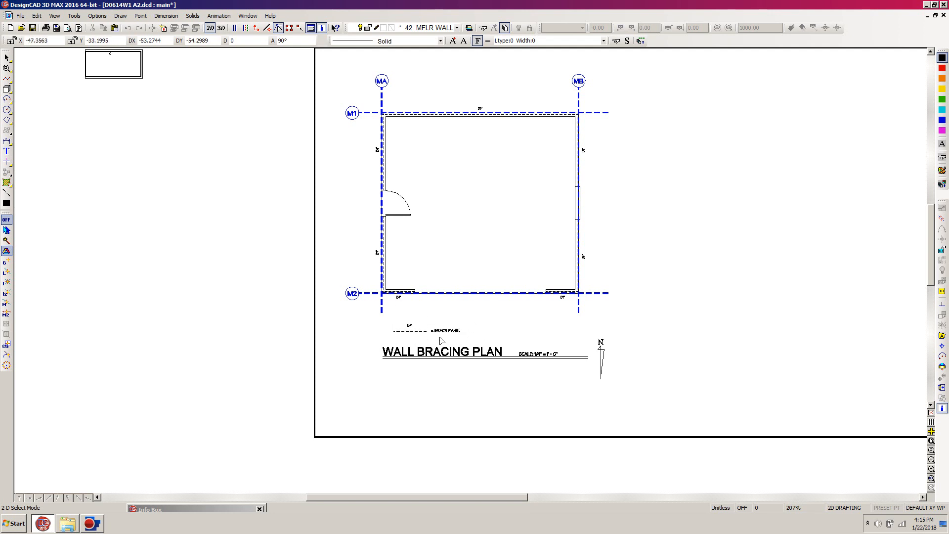
left_click(386, 345)
left_click_drag(386, 344, 563, 312)
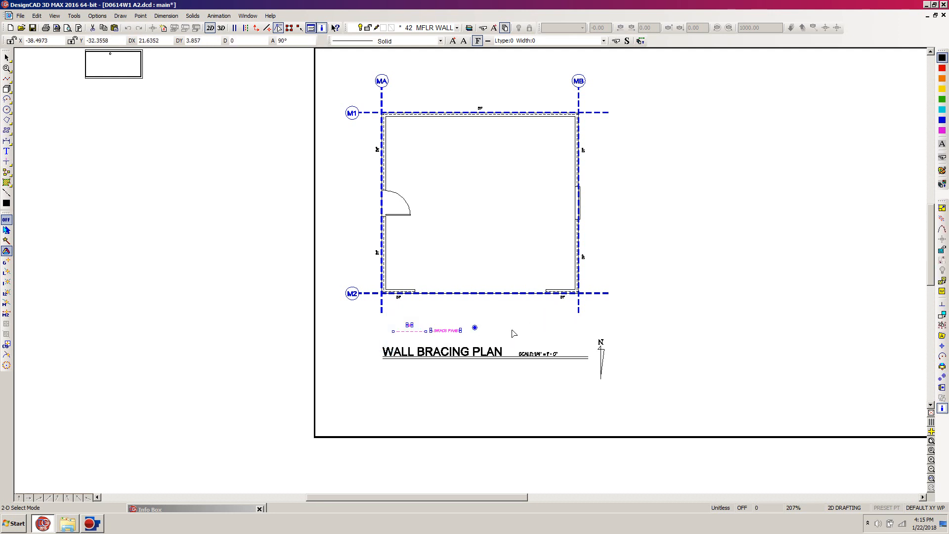
left_click(475, 327)
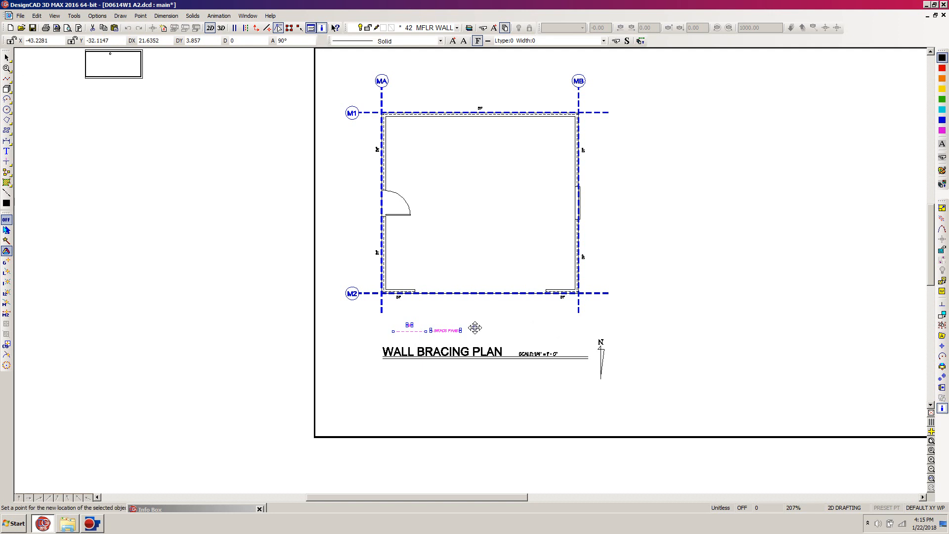
left_click(475, 327)
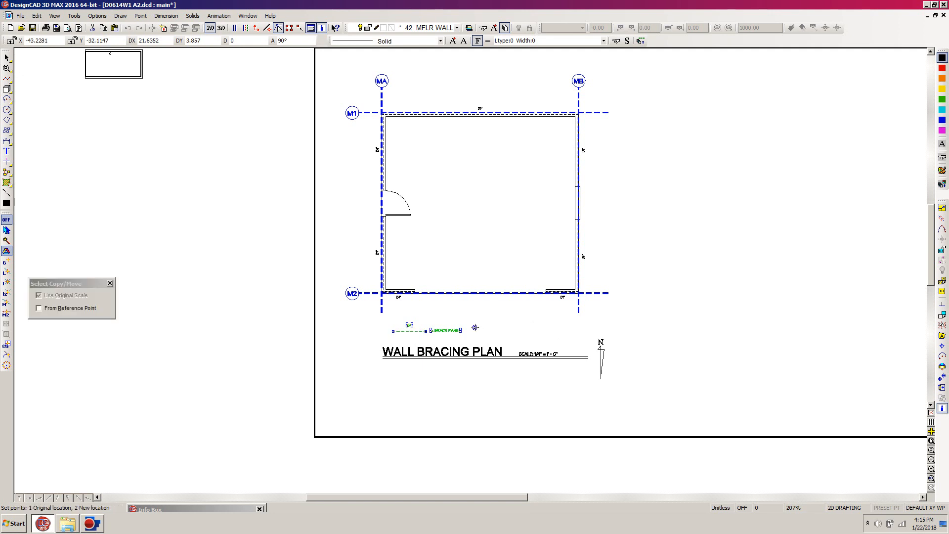
left_click(475, 319)
left_click(475, 319)
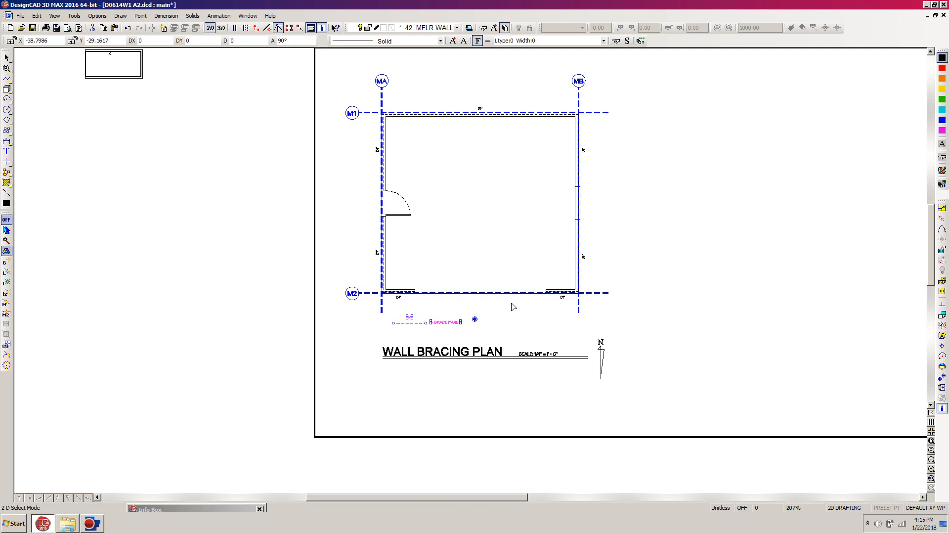
left_click(500, 317)
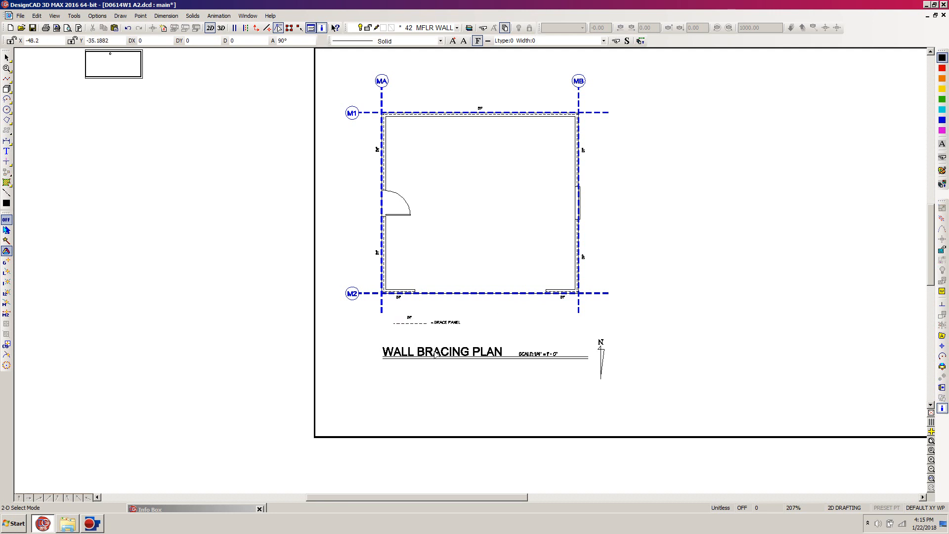
Step: Move the WALL BRACING PLAN title, its scale note, underlines and north arrow down by 1 unit
left_click_drag(355, 419, 641, 338)
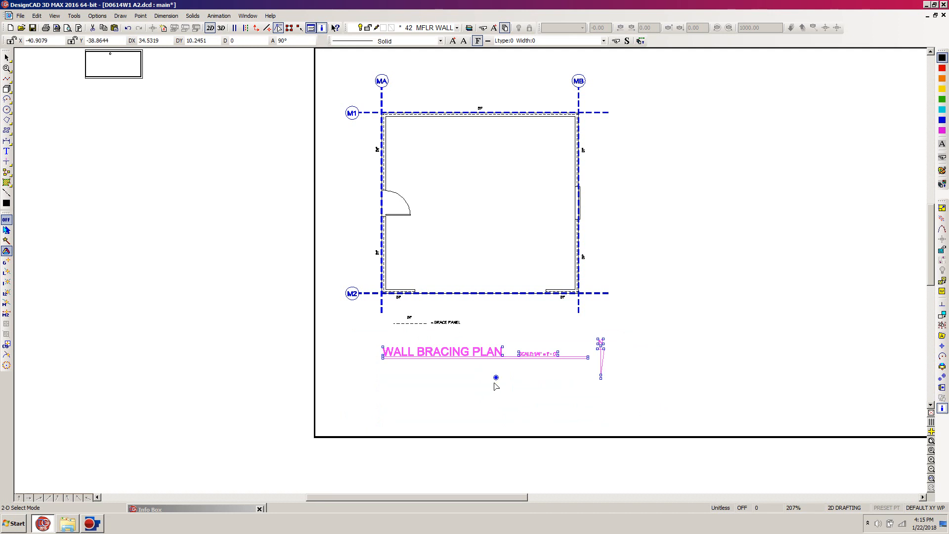
left_click(495, 377)
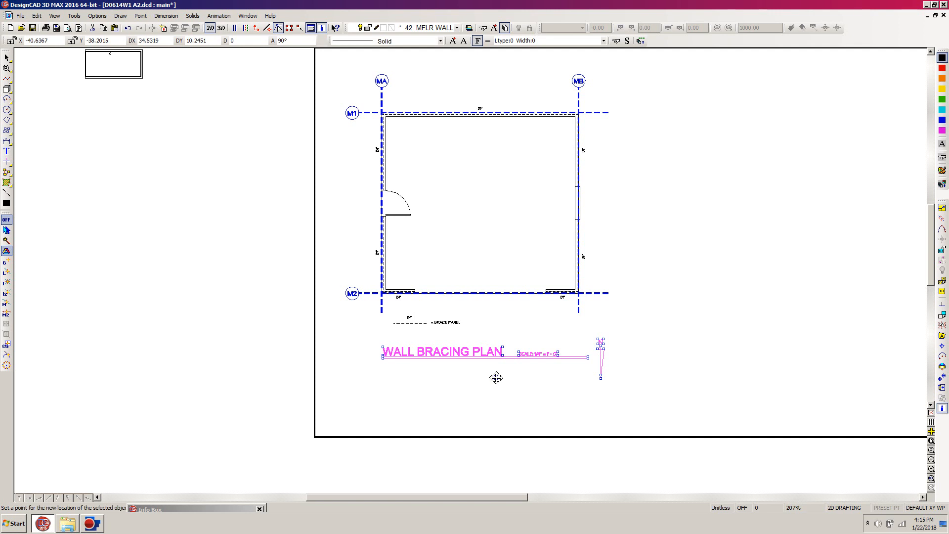
left_click(497, 377)
left_click(496, 378)
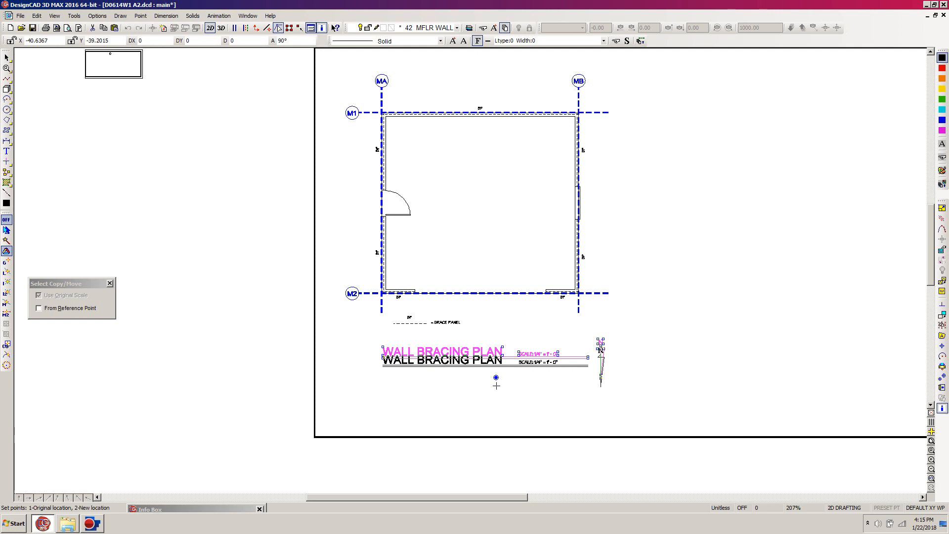
left_click(497, 385)
left_click(504, 386)
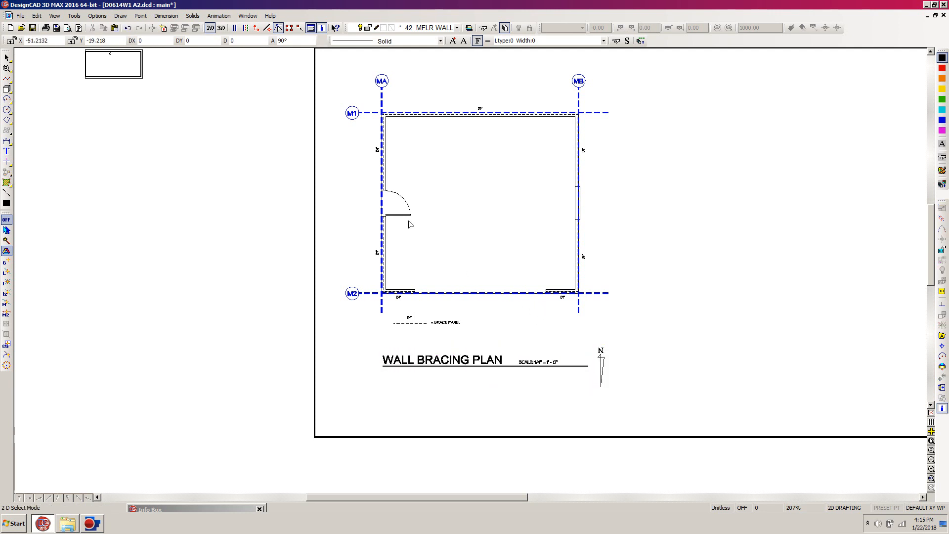
Step: Select the M1 grid bubble with its dashed line and set the selection handle where the line meets the circle
left_click(365, 98)
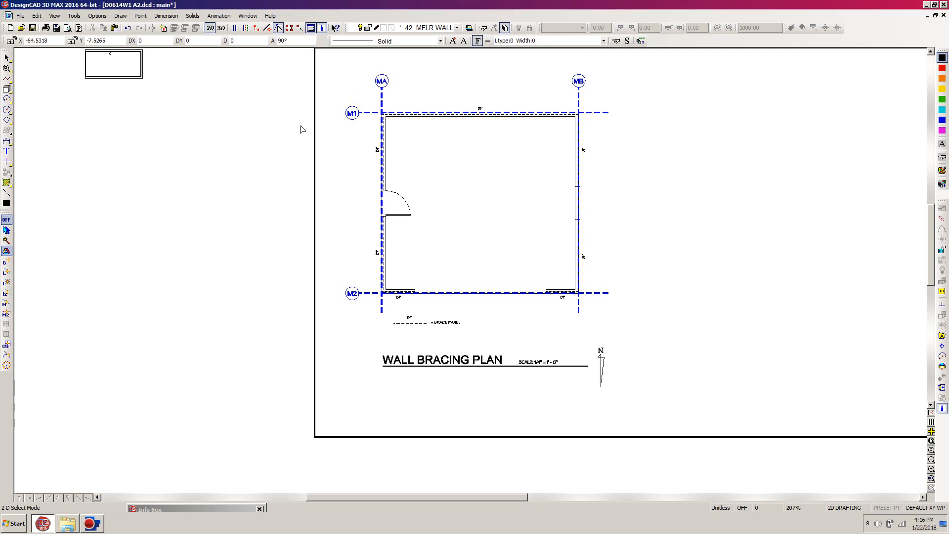
left_click(365, 99)
left_click_drag(365, 98, 275, 139)
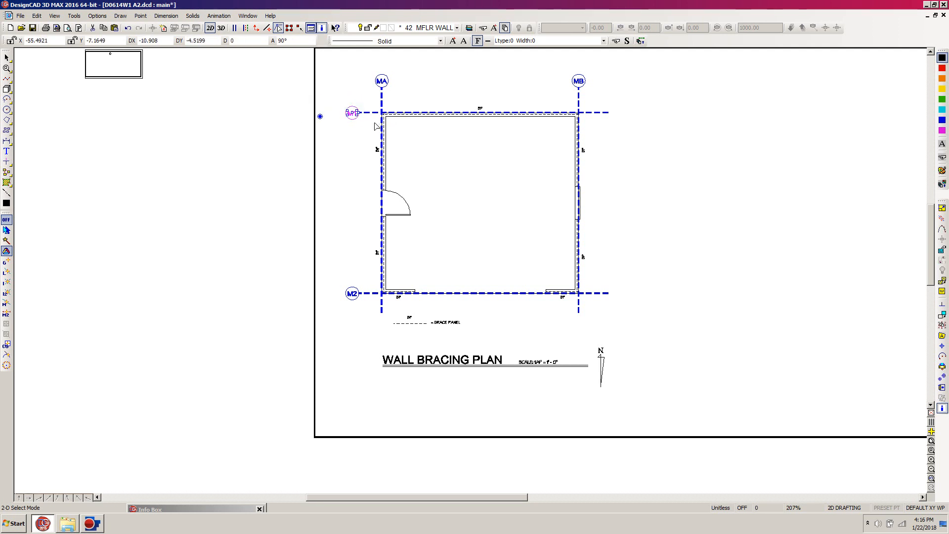
left_click(373, 113)
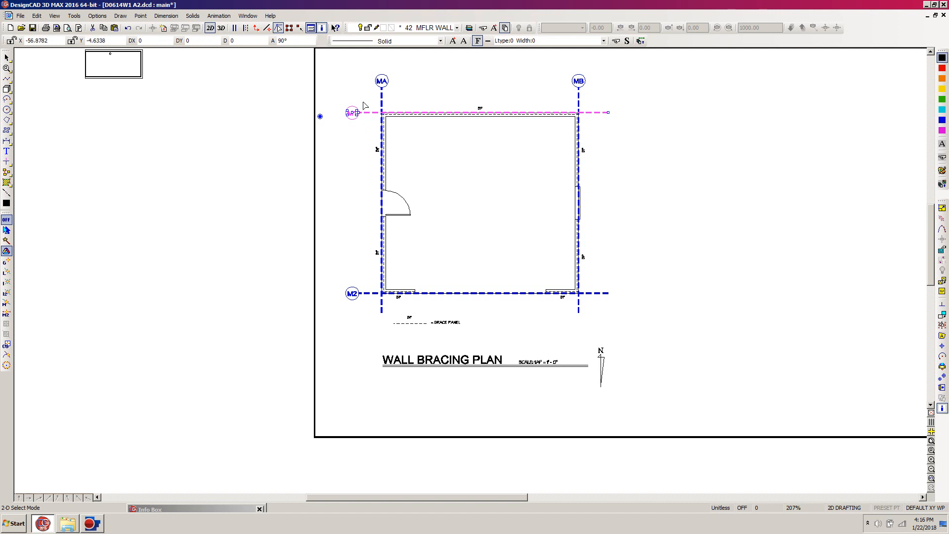
key("z")
left_click(402, 88)
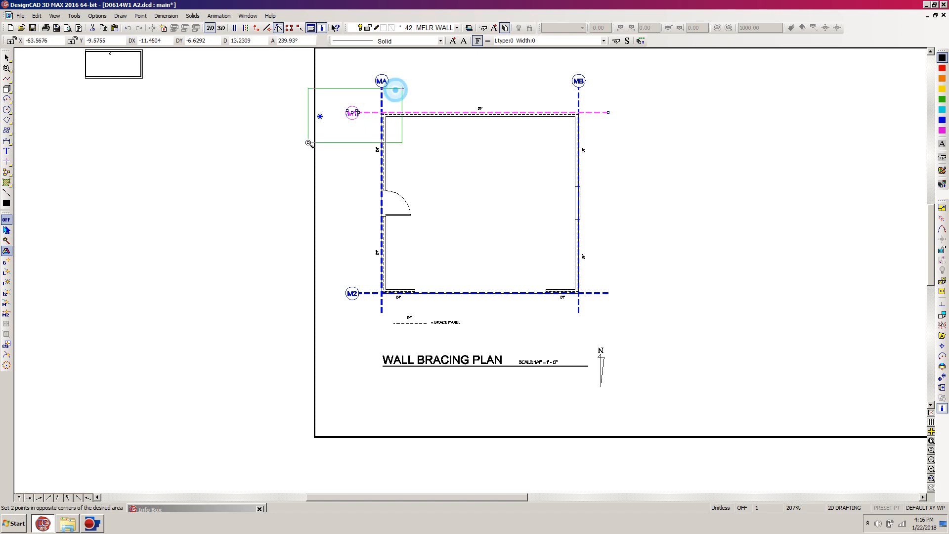
left_click(308, 144)
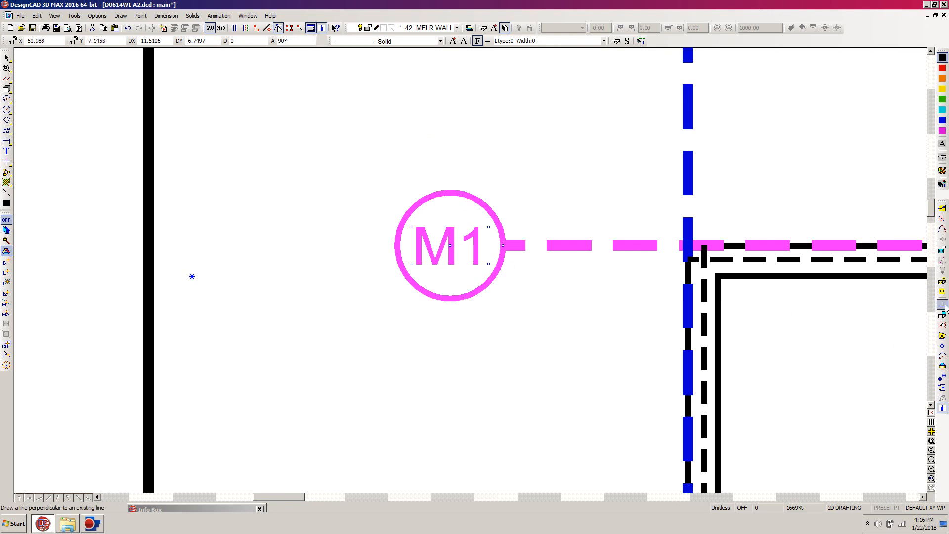
left_click(942, 377)
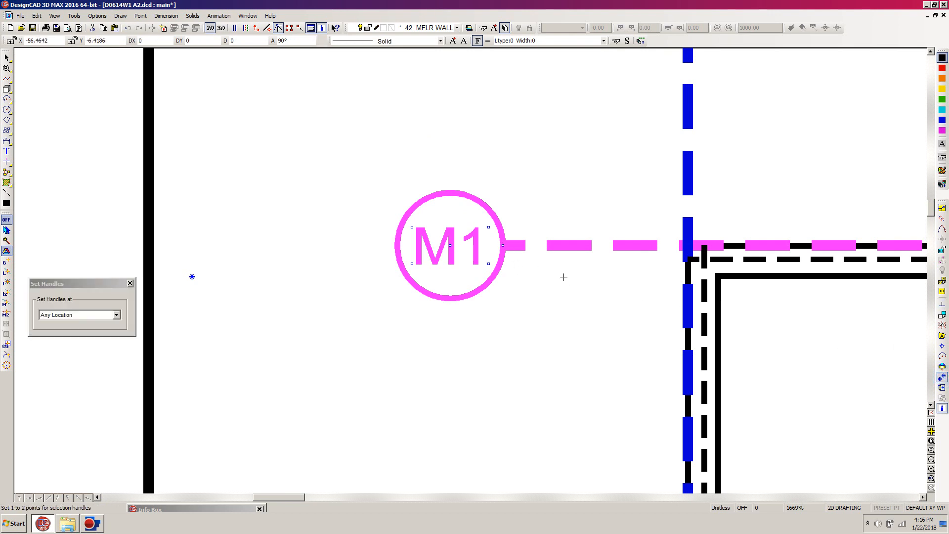
left_click(503, 246)
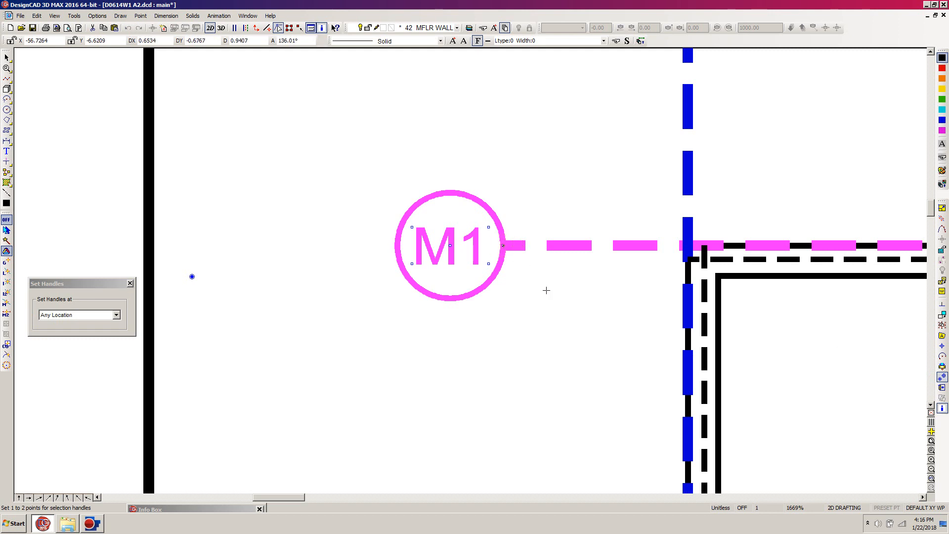
key("Return")
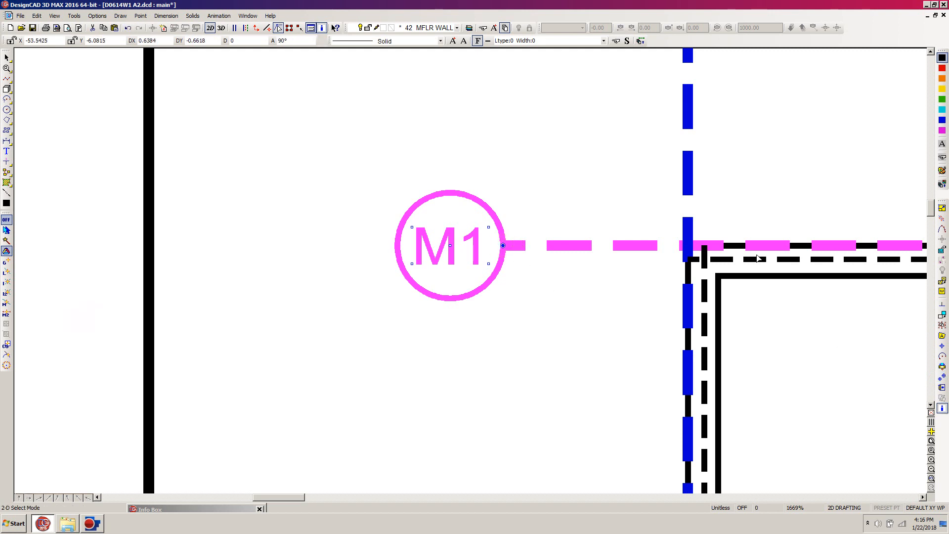
Step: Place a copy of the M1 grid bubble and dashed line just below the brace panel legend
scroll(747, 257, "down", 8)
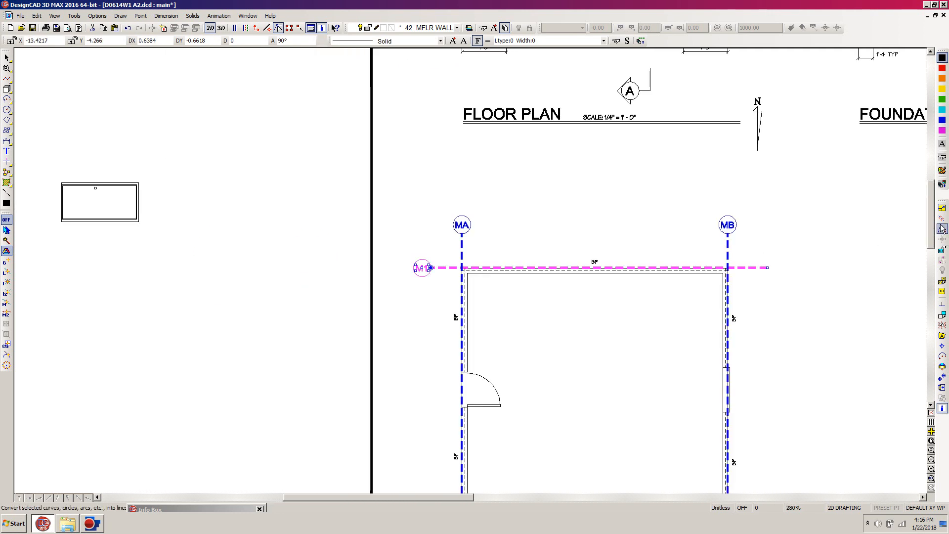
left_click_drag(931, 221, 931, 250)
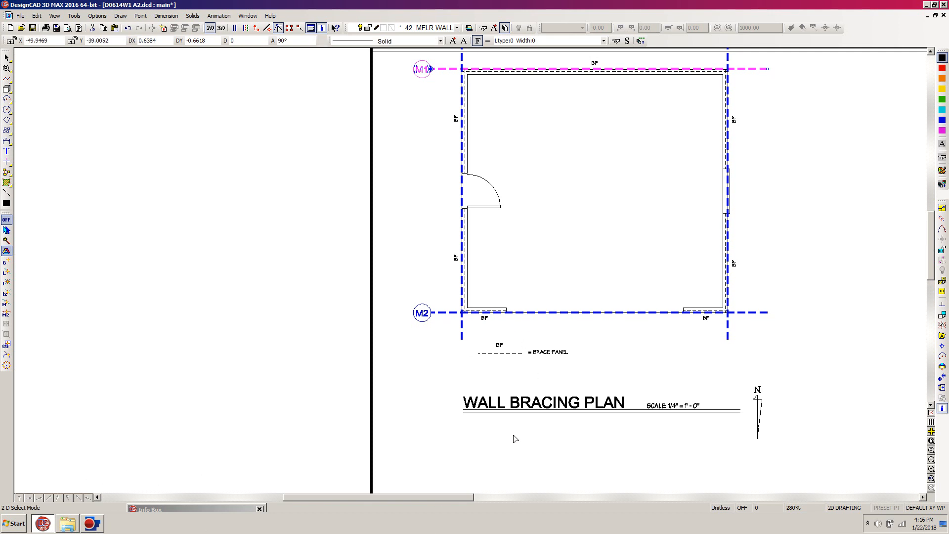
key("w")
left_click(672, 295)
left_click(426, 406)
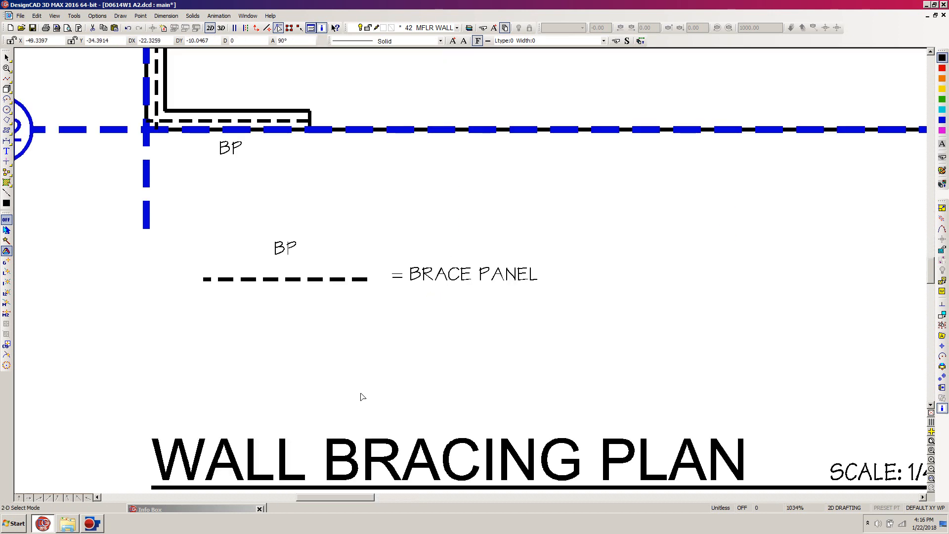
key("ctrl+v")
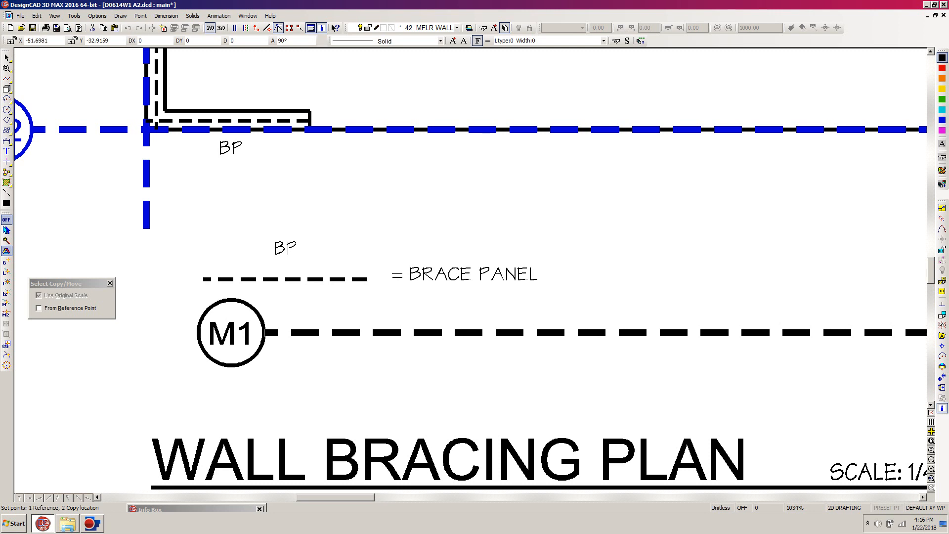
left_click(264, 334)
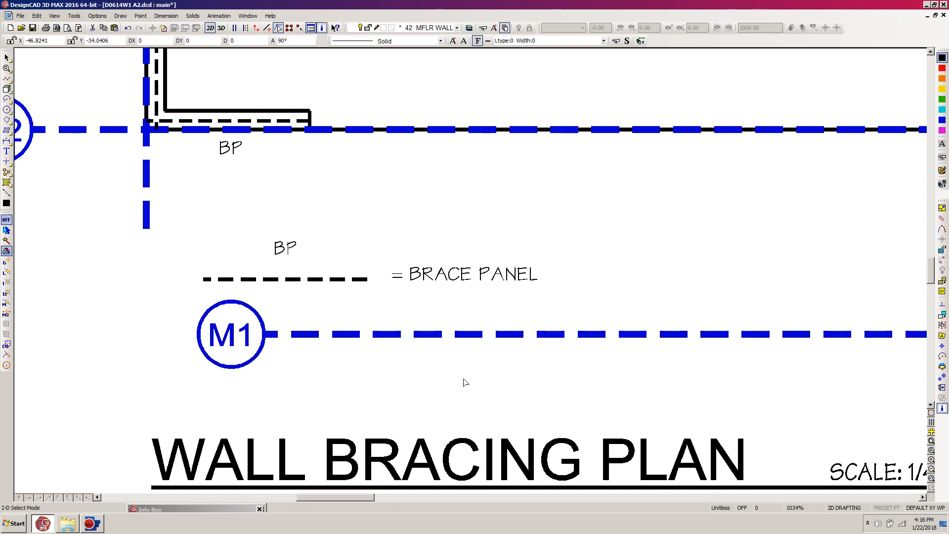
Step: Shorten the copied M1 dashed line so it ends in line with the brace panel legend's dashed line
key("Home")
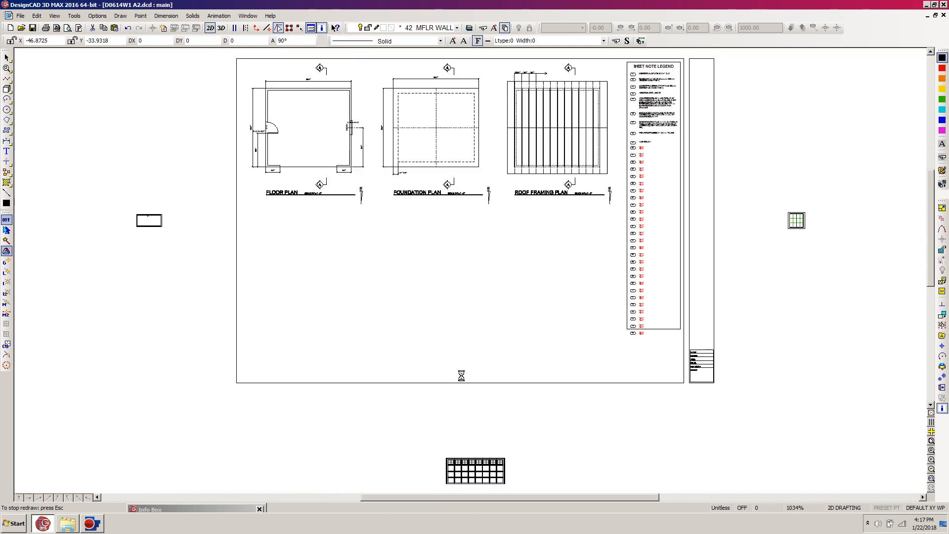
left_click(441, 336)
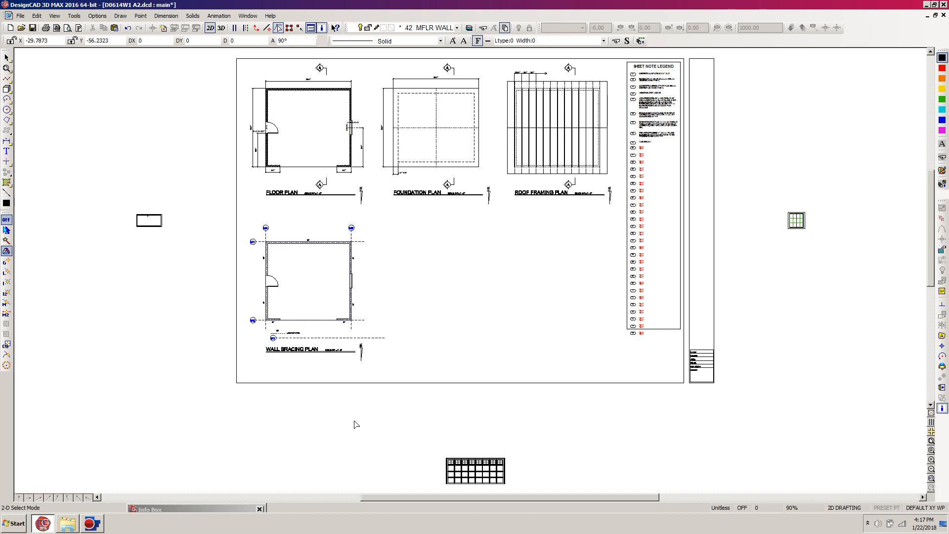
key("z")
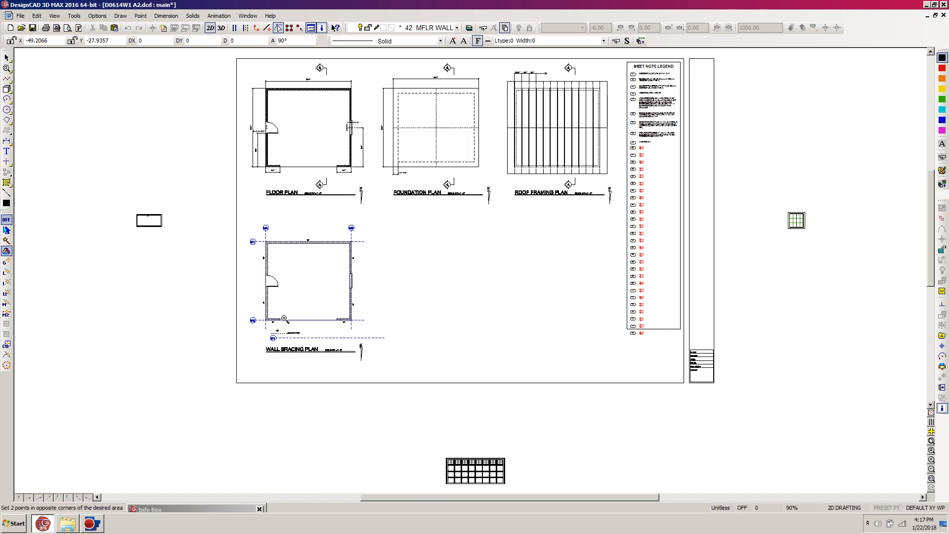
left_click(223, 215)
left_click(441, 394)
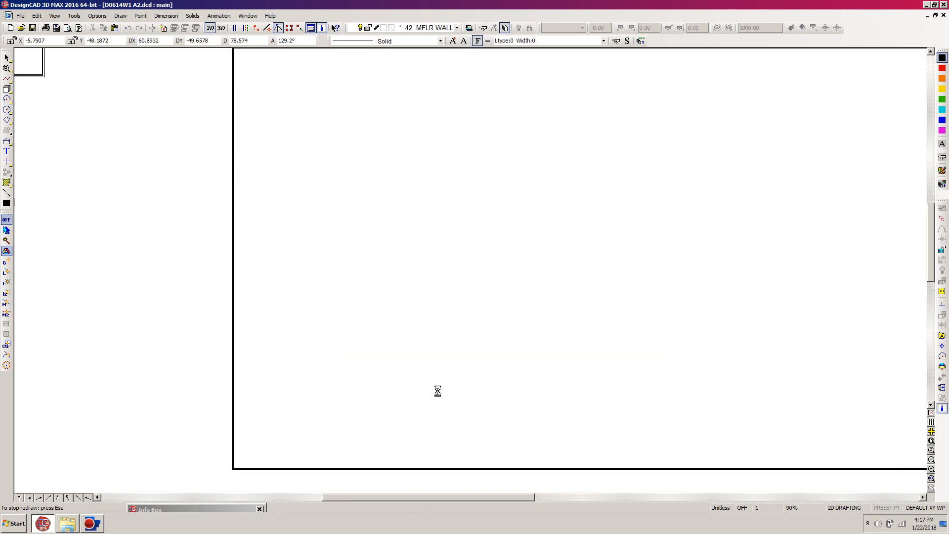
left_click(433, 357)
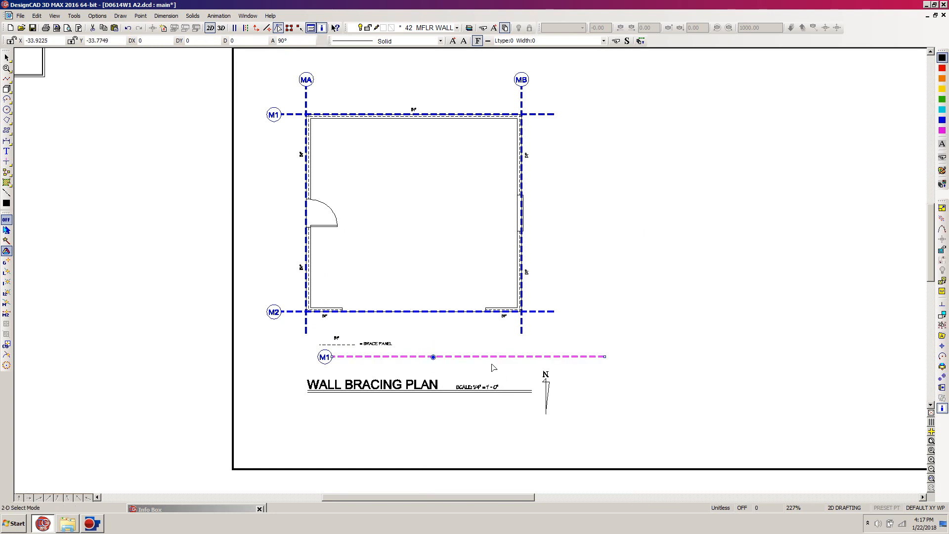
key("e")
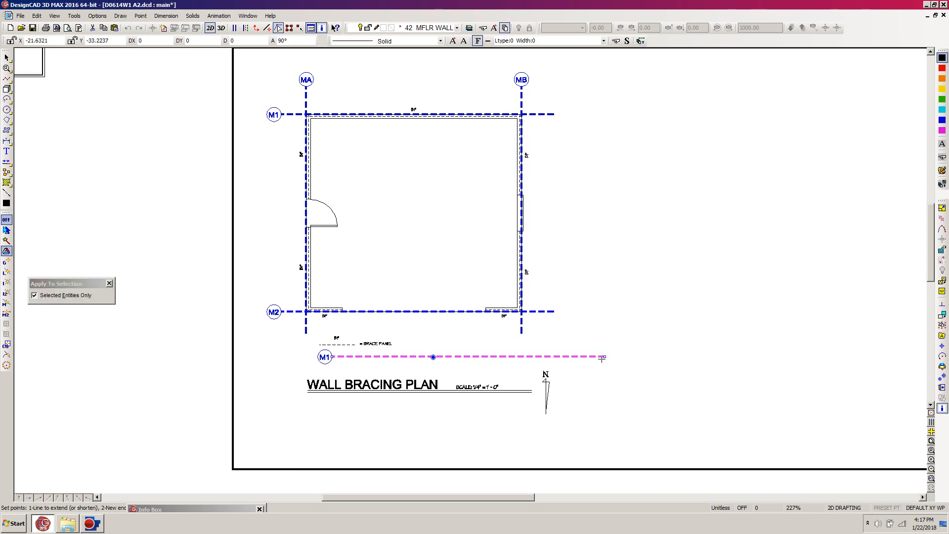
left_click(600, 357)
left_click(352, 352)
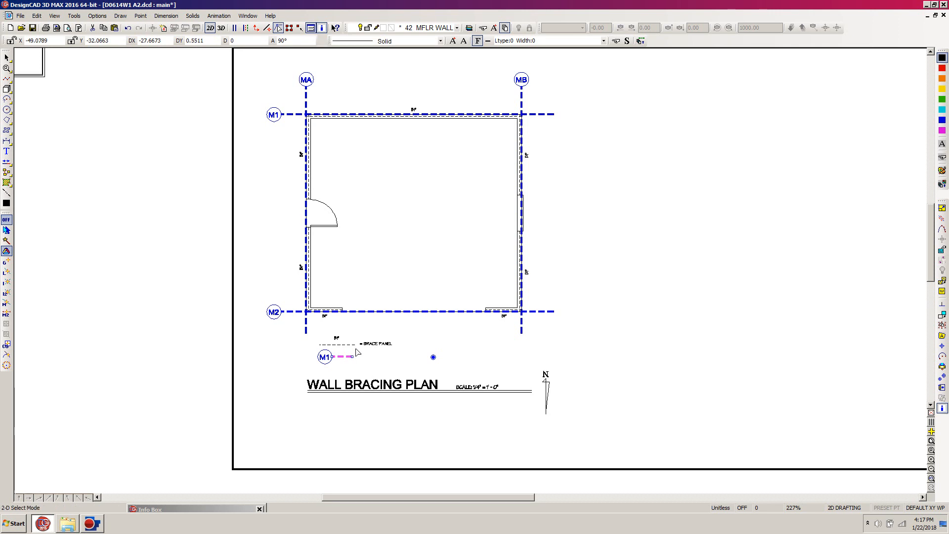
key("e")
left_click(355, 357)
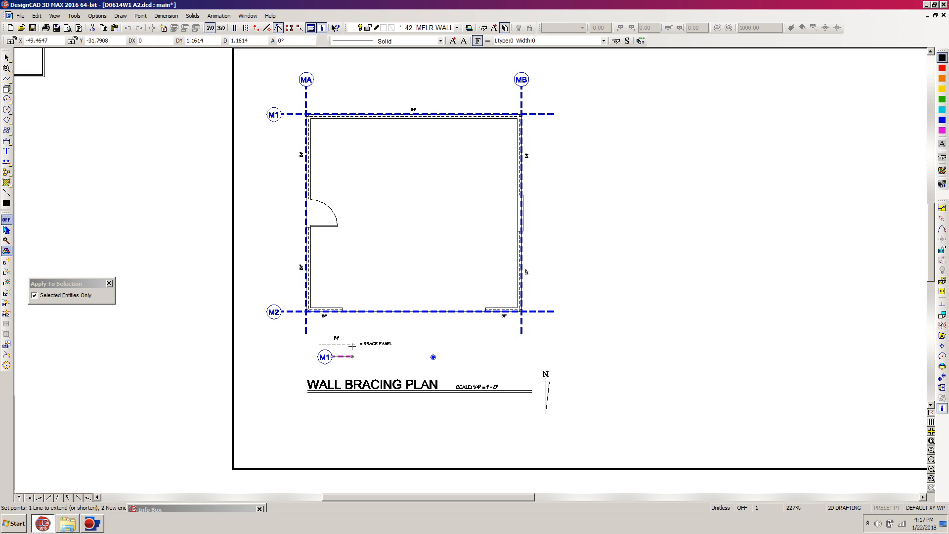
left_click(355, 356)
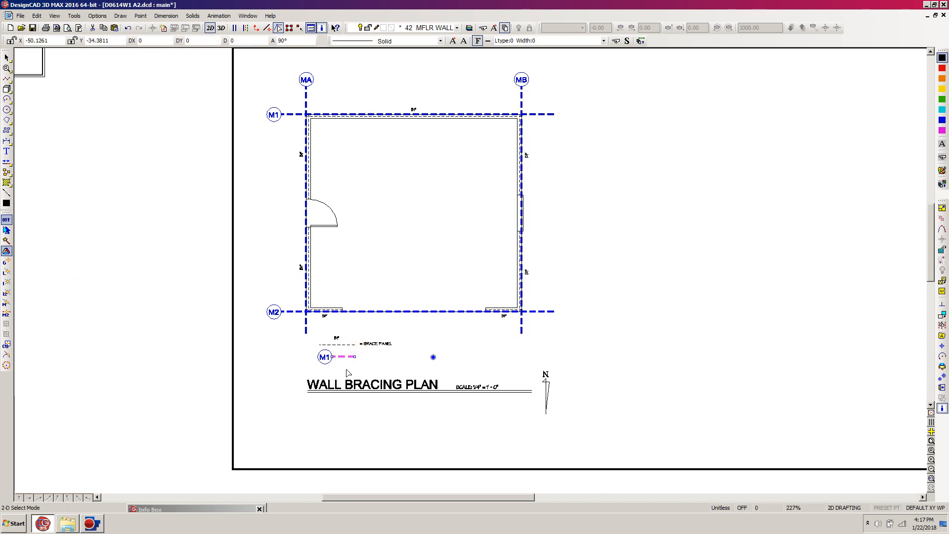
key("Escape")
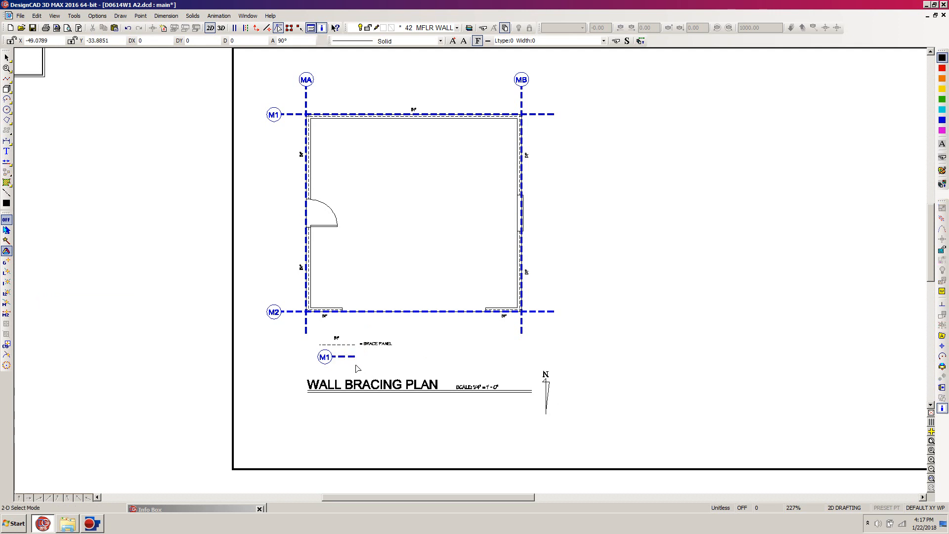
Step: Copy the "= BRACE PANEL" label beside the M1 legend symbol, using the right ends of the two dashed lines as reference points
key("w")
left_click(506, 294)
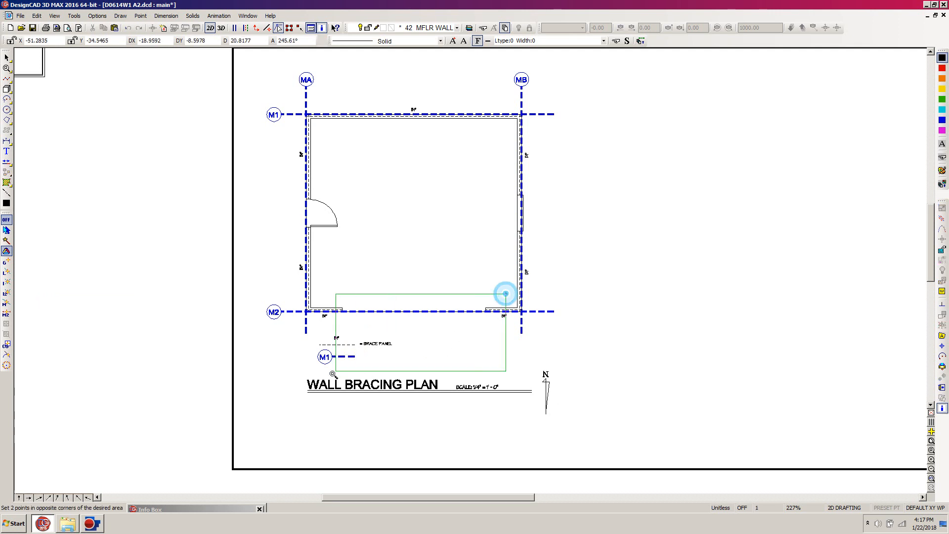
left_click(276, 406)
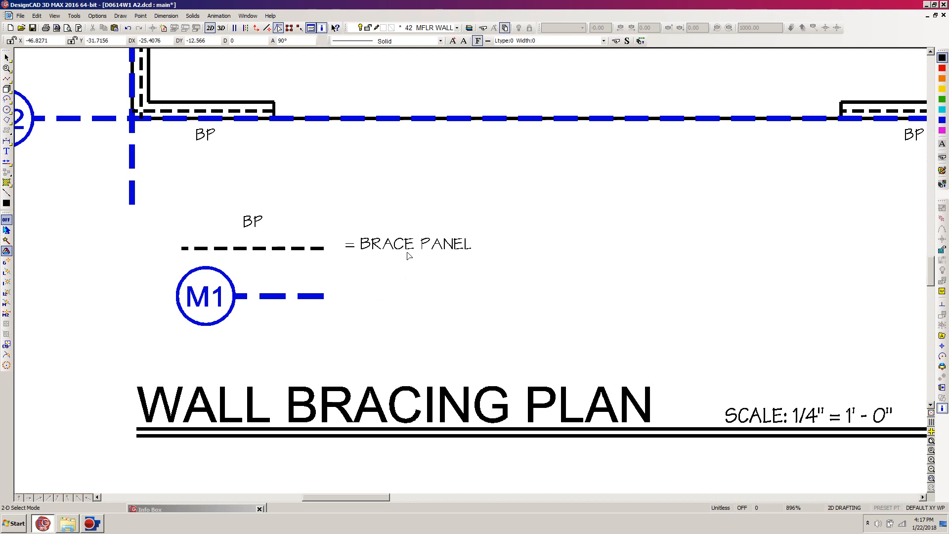
left_click(410, 254)
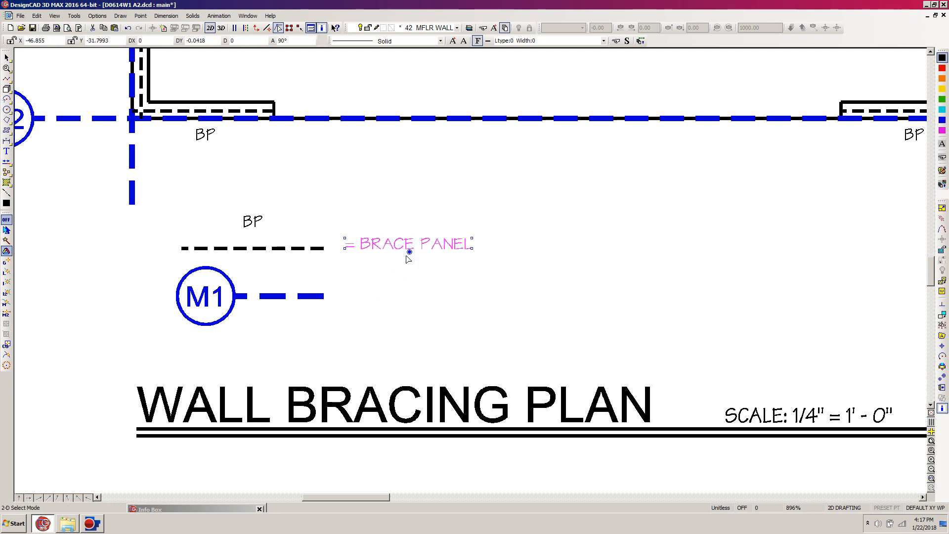
left_click(943, 376)
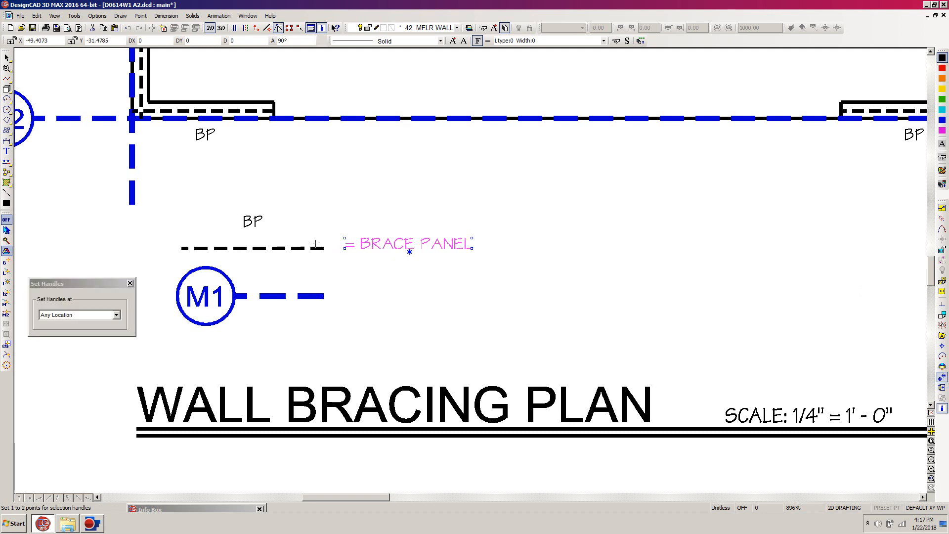
left_click(323, 248)
key("Return")
left_click(322, 247)
left_click(323, 248)
key("k")
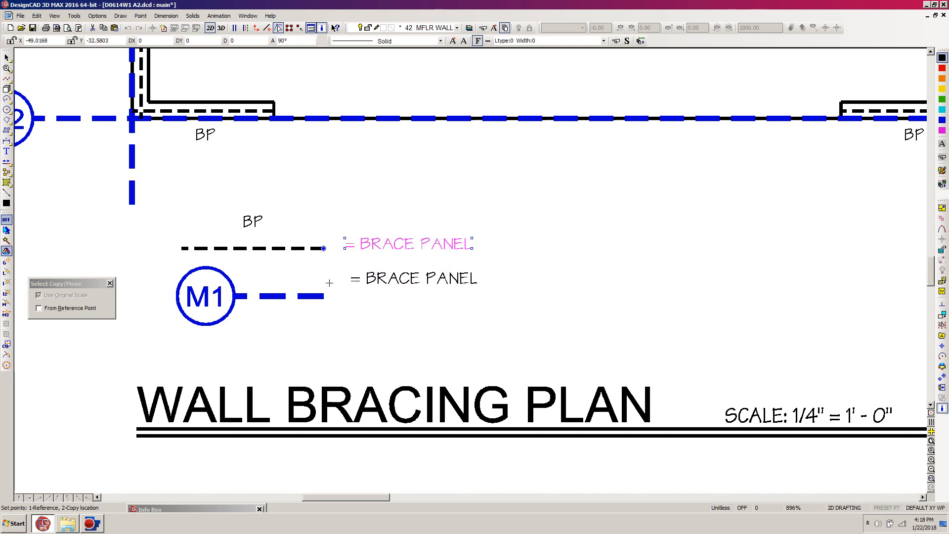
left_click(324, 296)
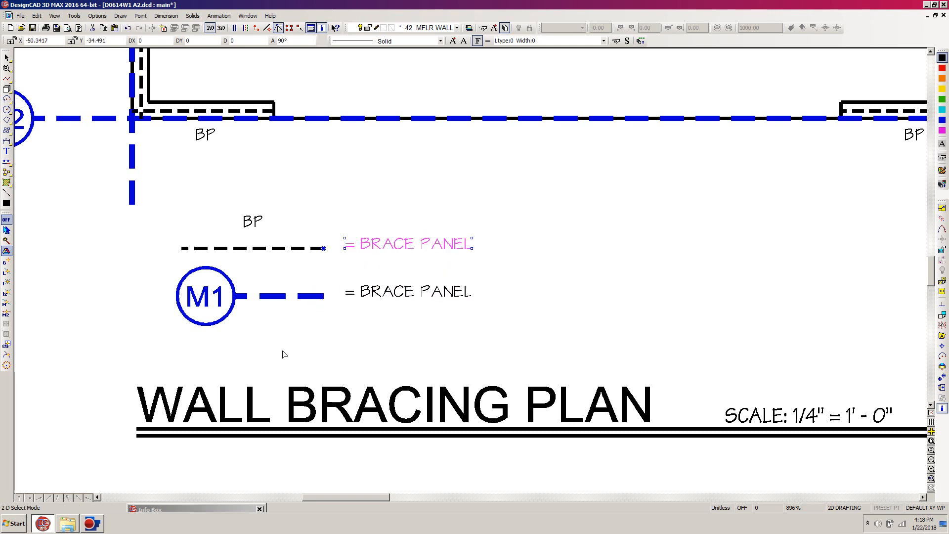
left_click(398, 336)
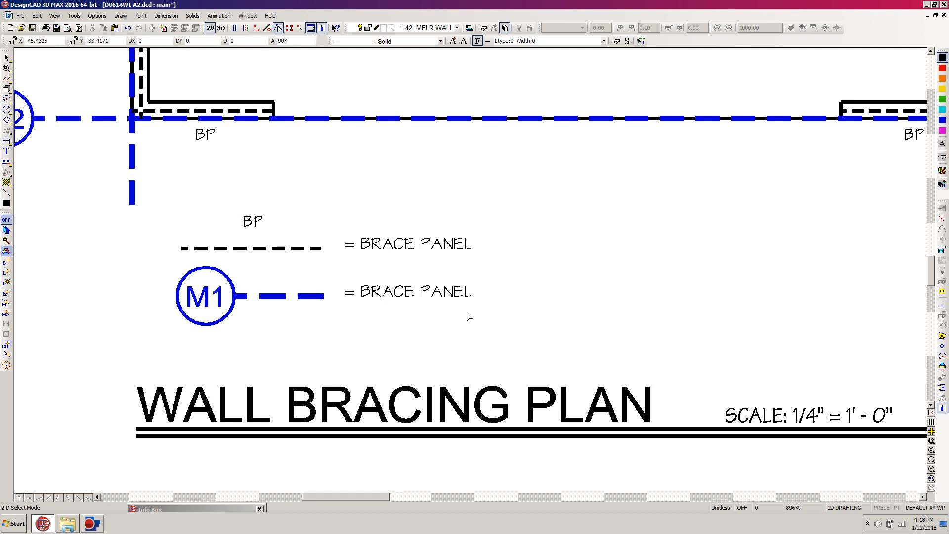
Step: Change the copied label beside the M1 legend symbol to "= BRACED WALL LINE" and clear the selection
left_click(349, 305)
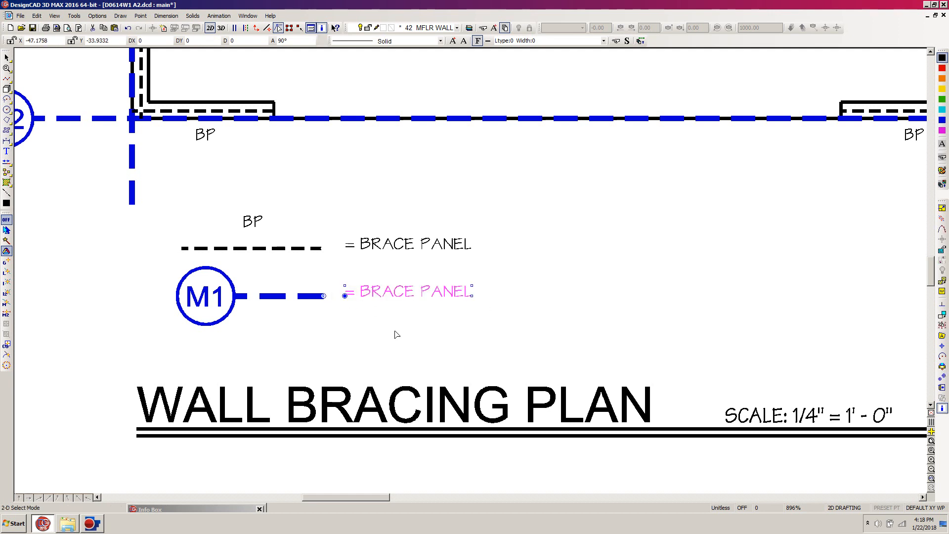
left_click(942, 407)
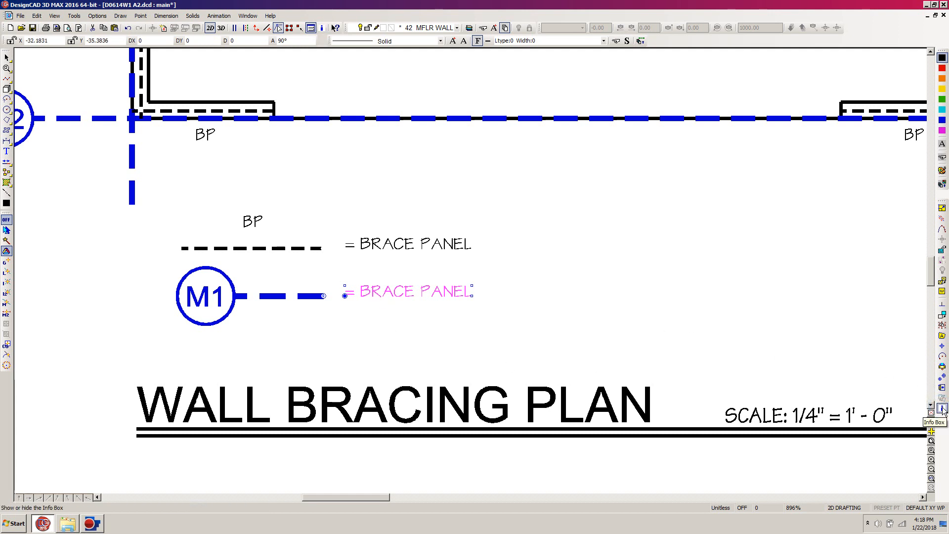
left_click(942, 408)
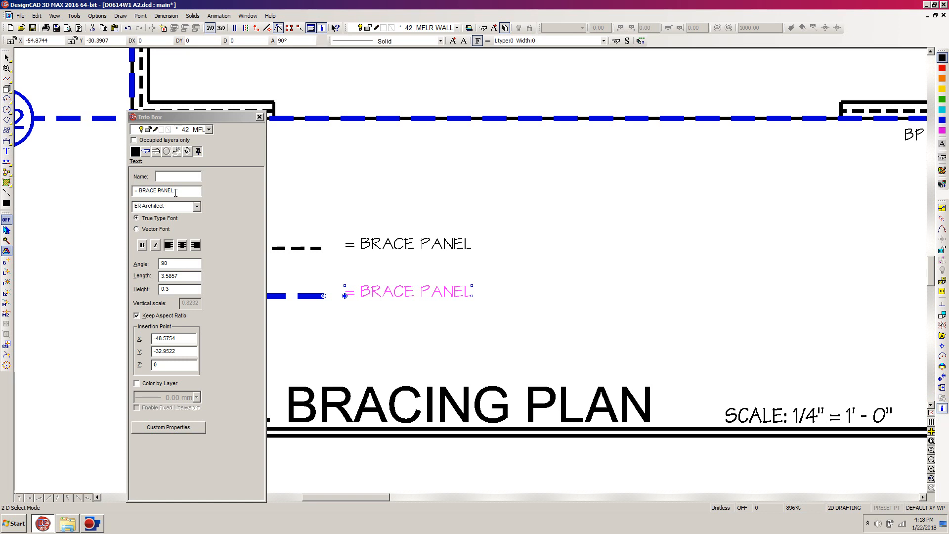
left_click_drag(175, 192, 153, 195)
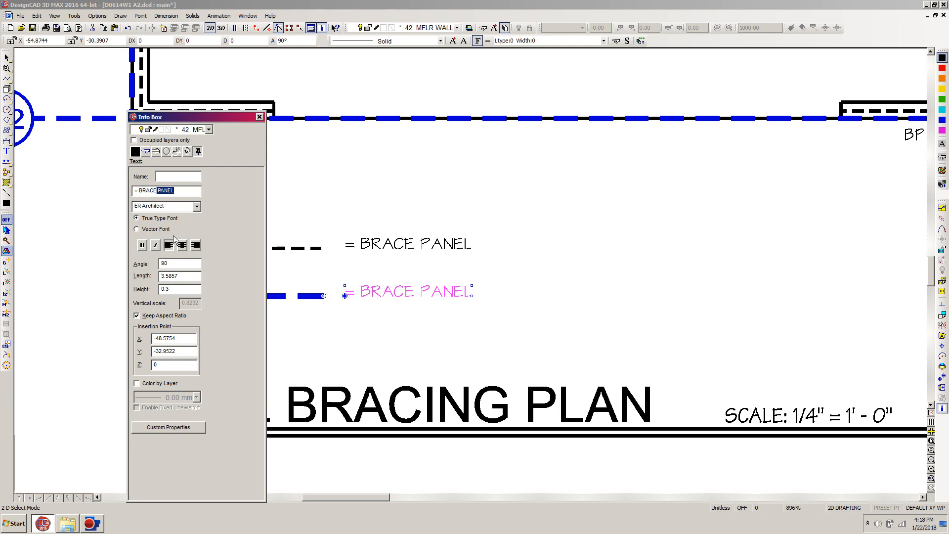
type("D WALL LI")
key("Tab")
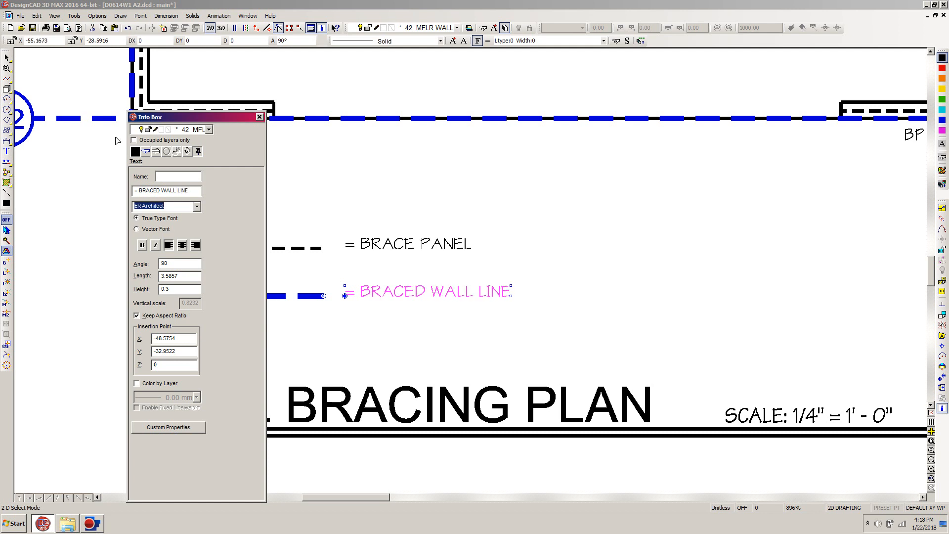
mouse_move(198, 116)
left_mouse_down()
mouse_move(298, 218)
mouse_move(224, 493)
left_mouse_up()
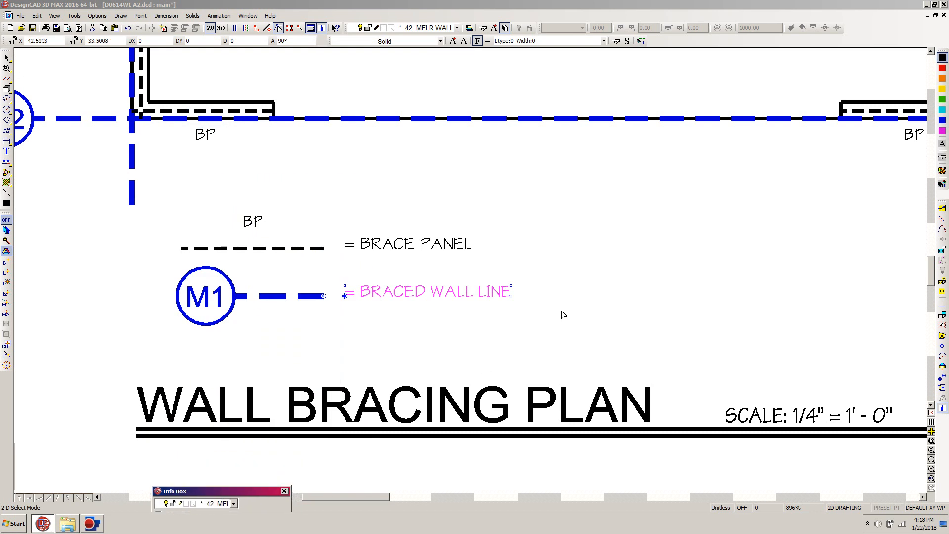
left_click(581, 281)
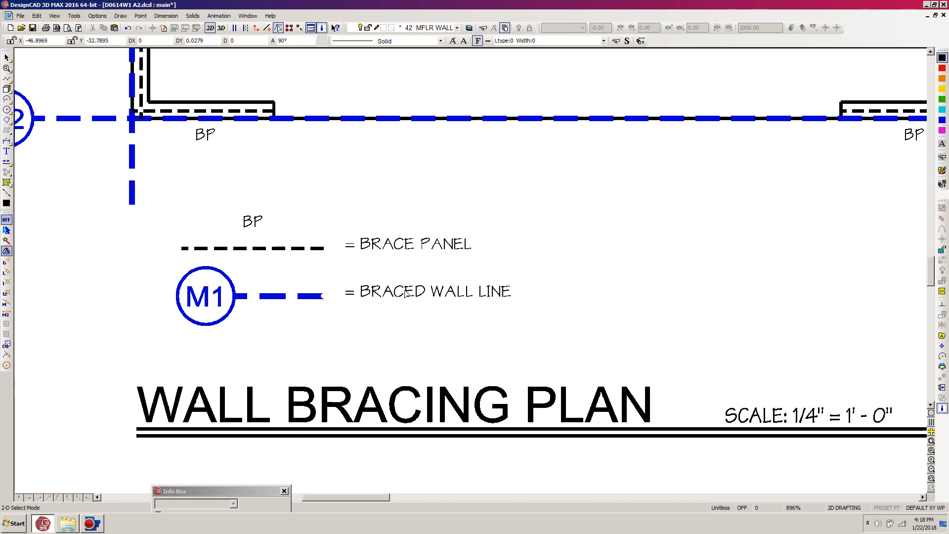
Step: Filter the layer list to Active or Named Layers Only and make layer 75 SEC A the current layer
key("f")
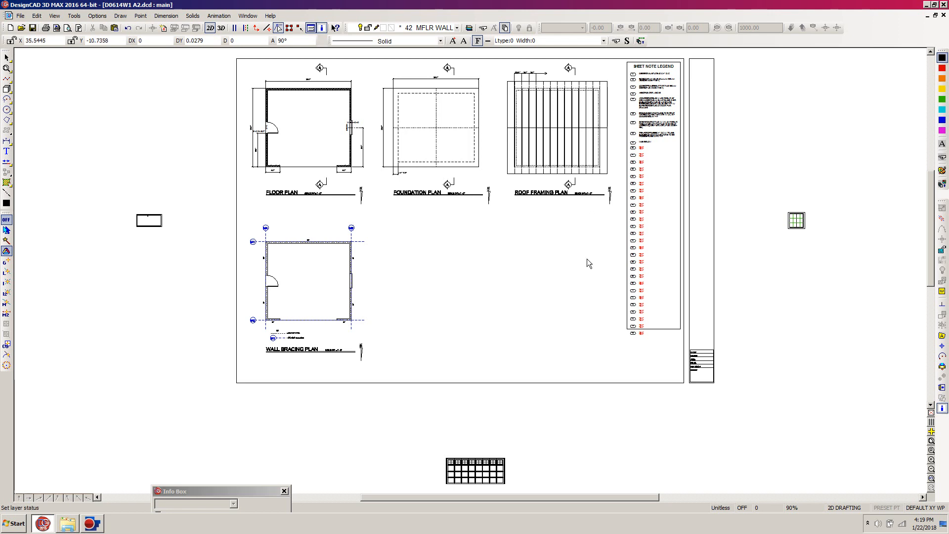
key("l")
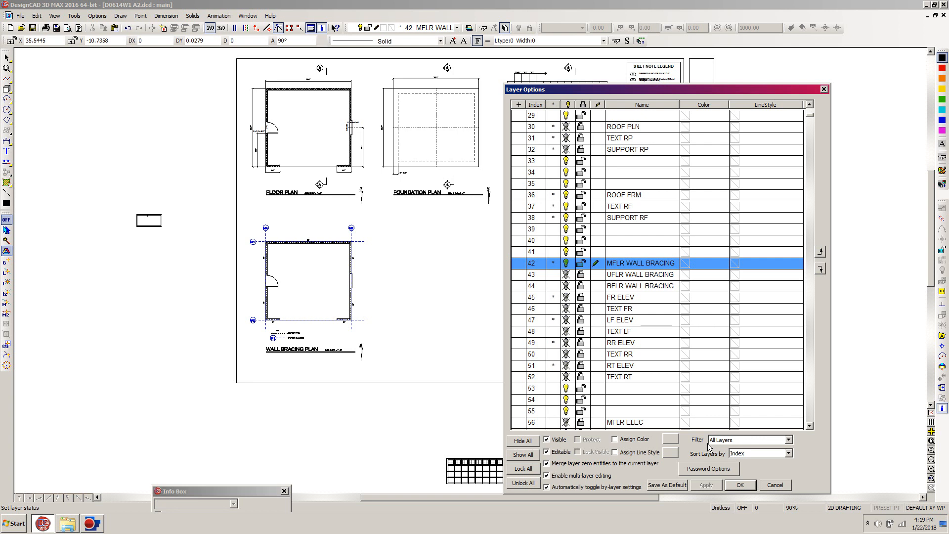
left_click(789, 440)
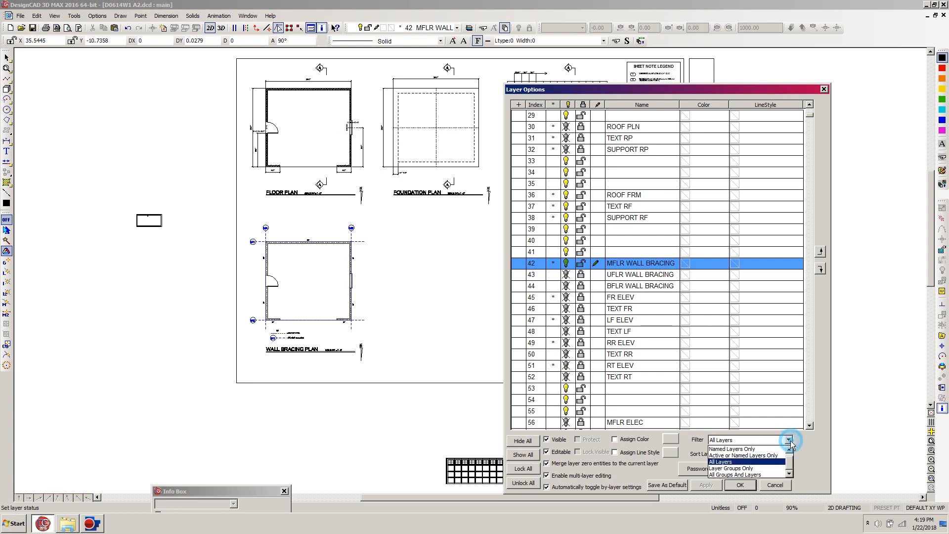
left_click(756, 456)
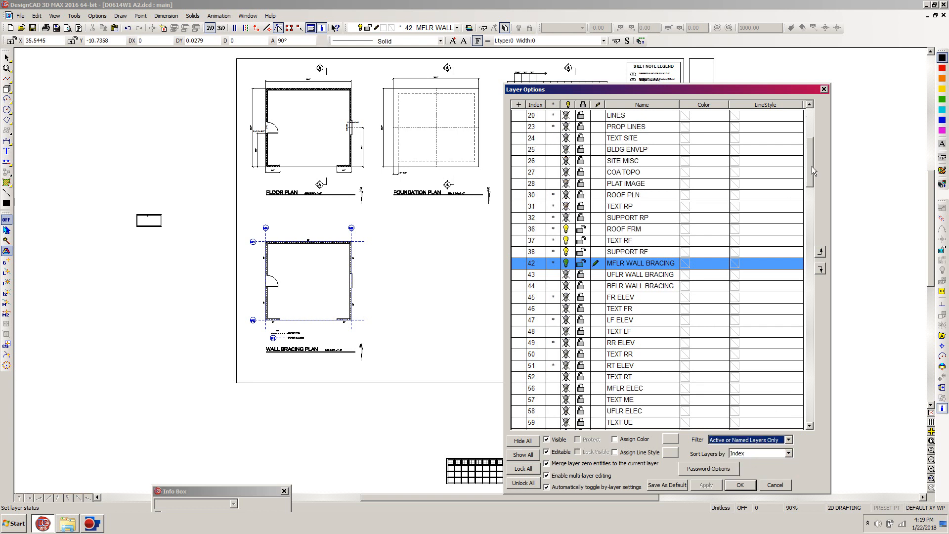
left_click_drag(809, 154, 807, 200)
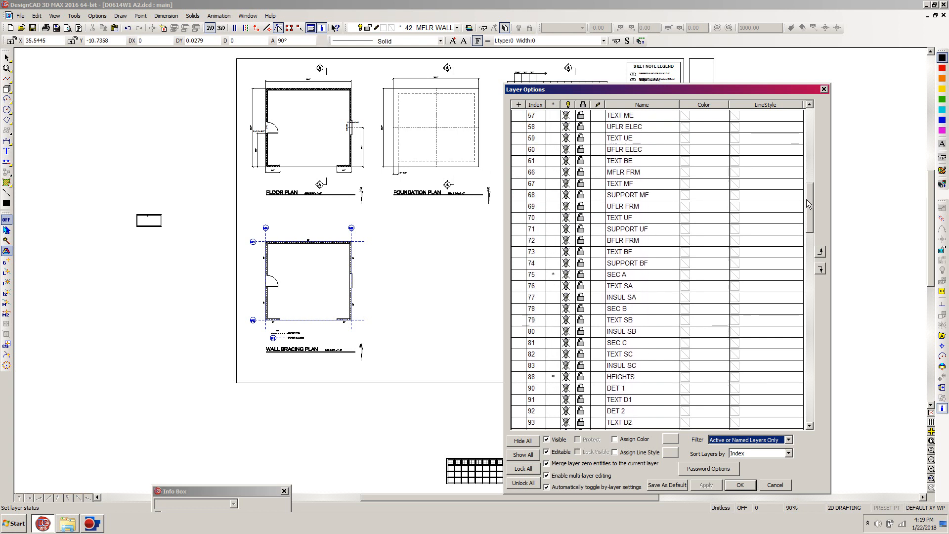
left_click(598, 278)
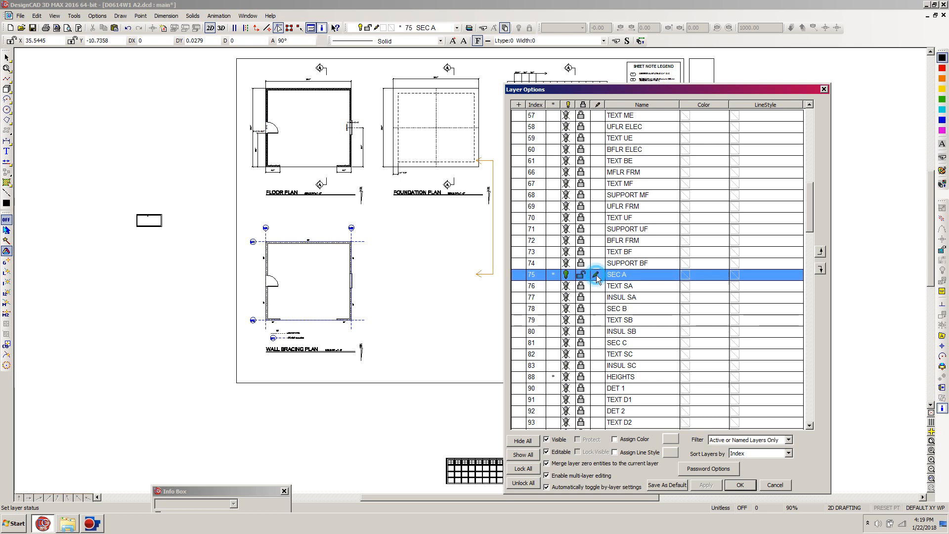
left_click(740, 485)
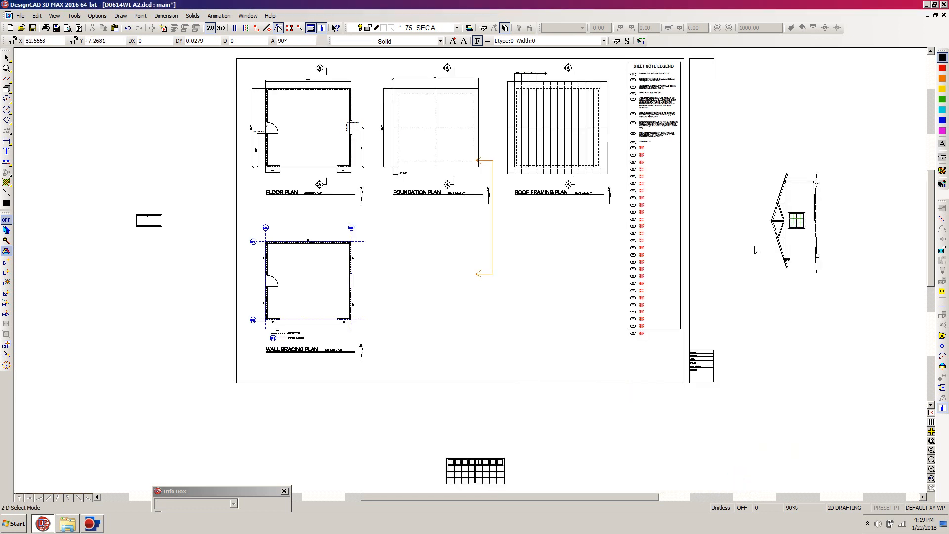
Step: Hide layer 3 EXT OPNG M in the layer options and apply the change
key("l")
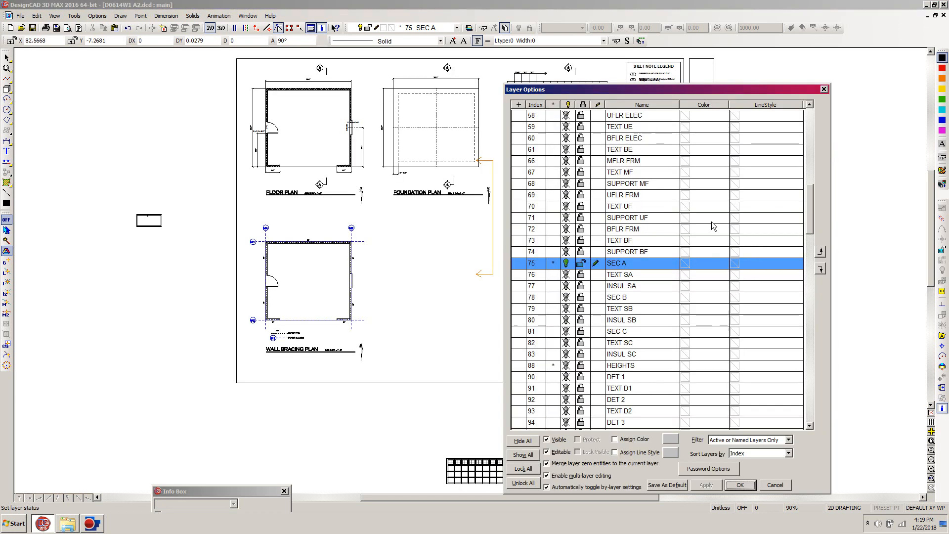
left_click_drag(811, 227, 811, 145)
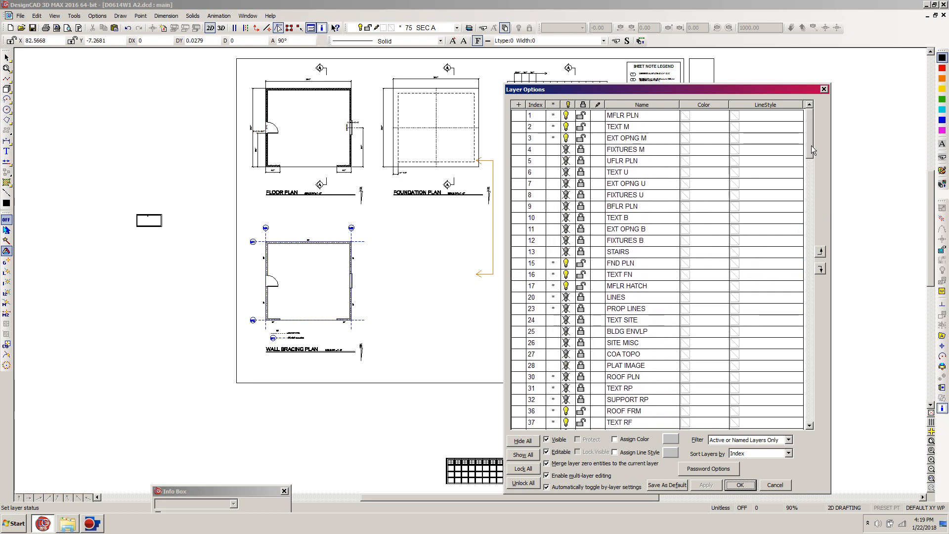
left_click(567, 139)
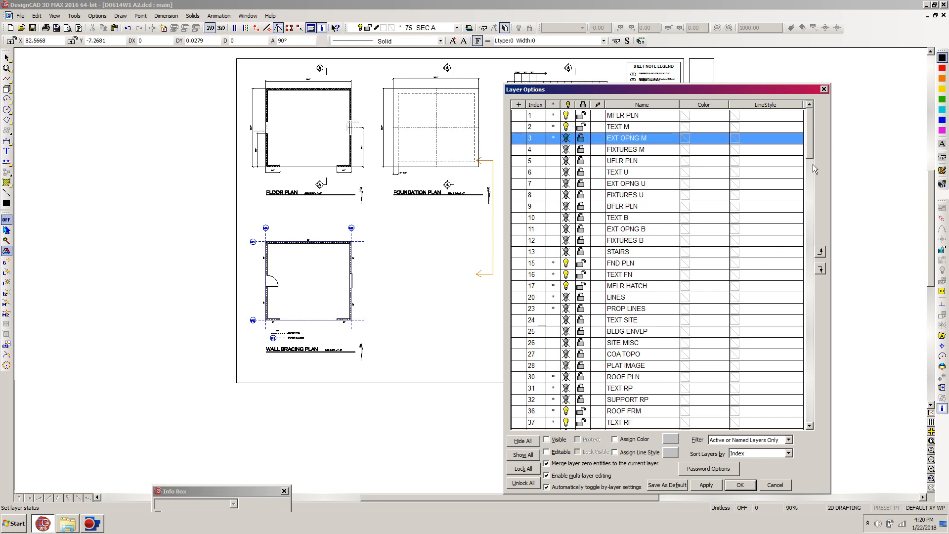
left_click(740, 485)
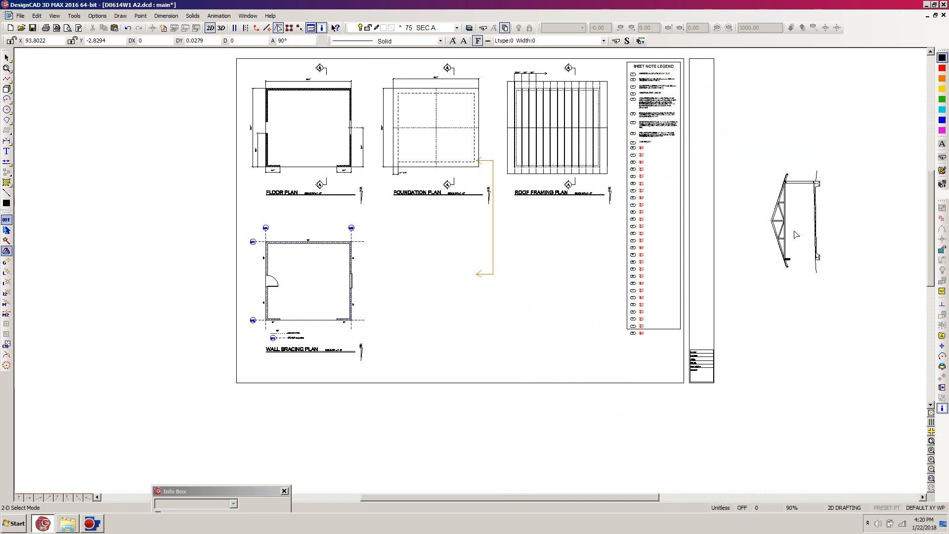
Step: Try to rotate the building section beside the sheet by 90 degrees through its selection handle
left_click(853, 125)
left_click(746, 317)
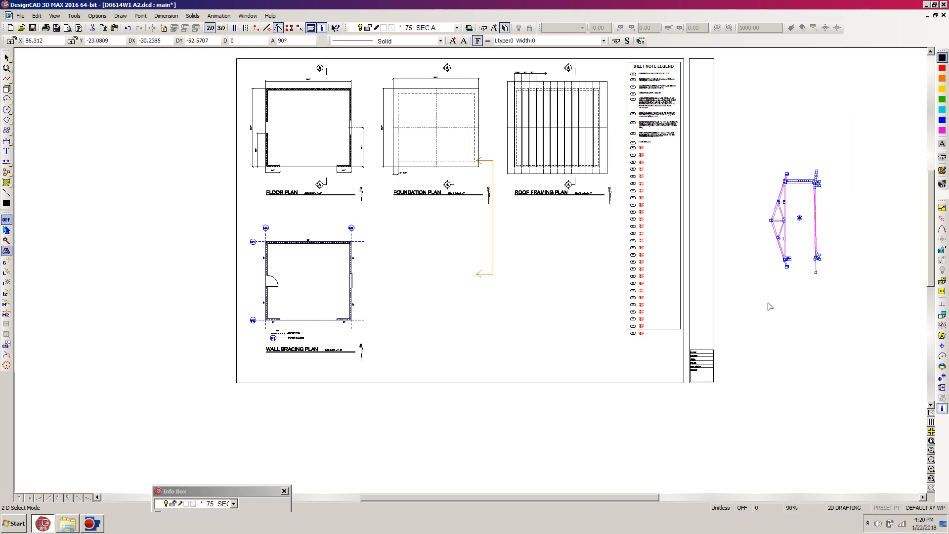
type("r")
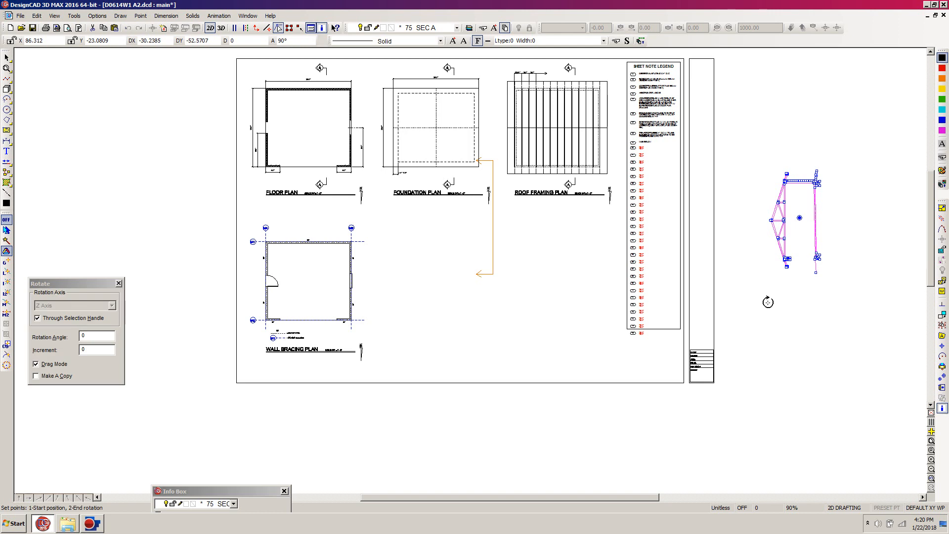
type("90")
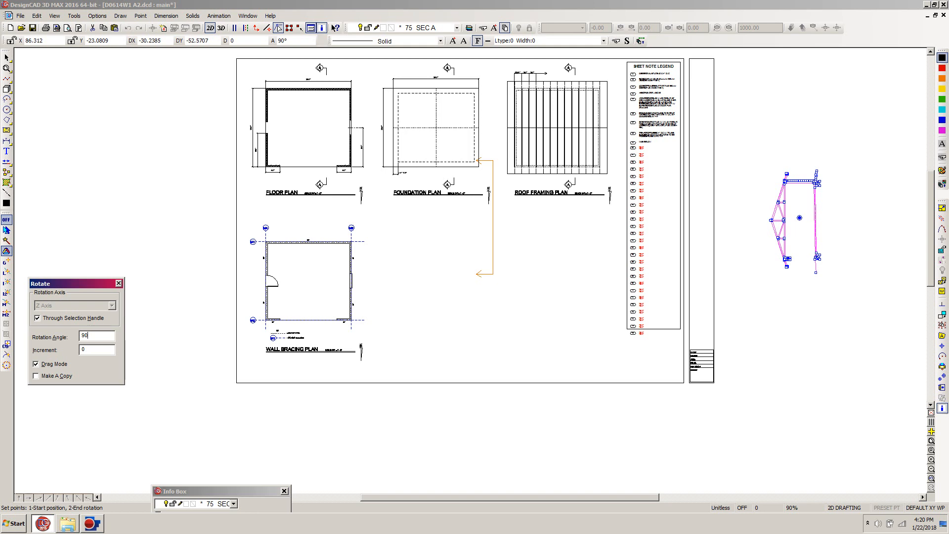
key("Return")
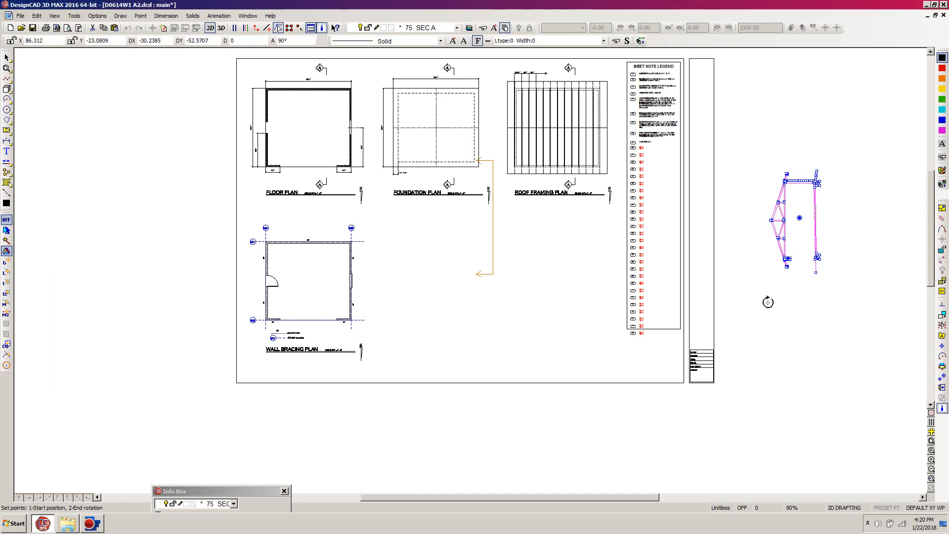
left_click(768, 302)
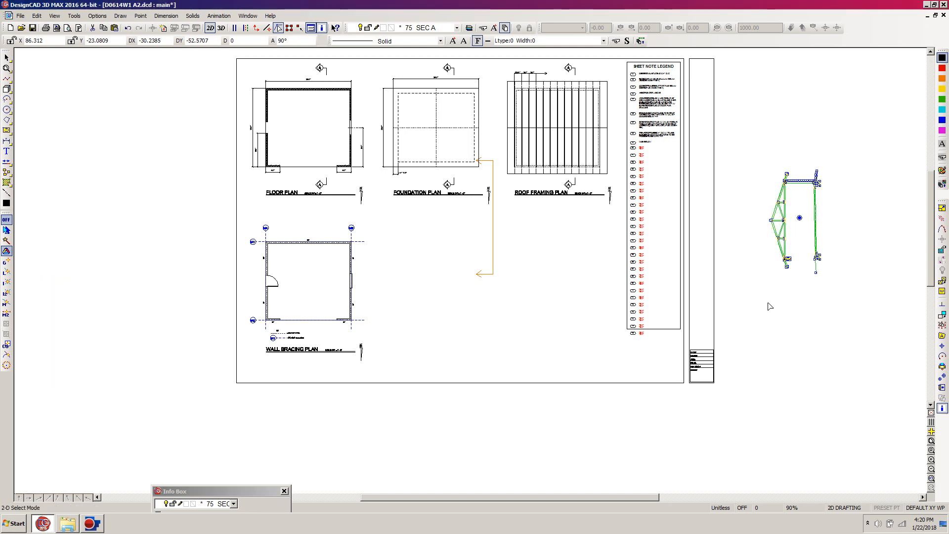
left_click(850, 168)
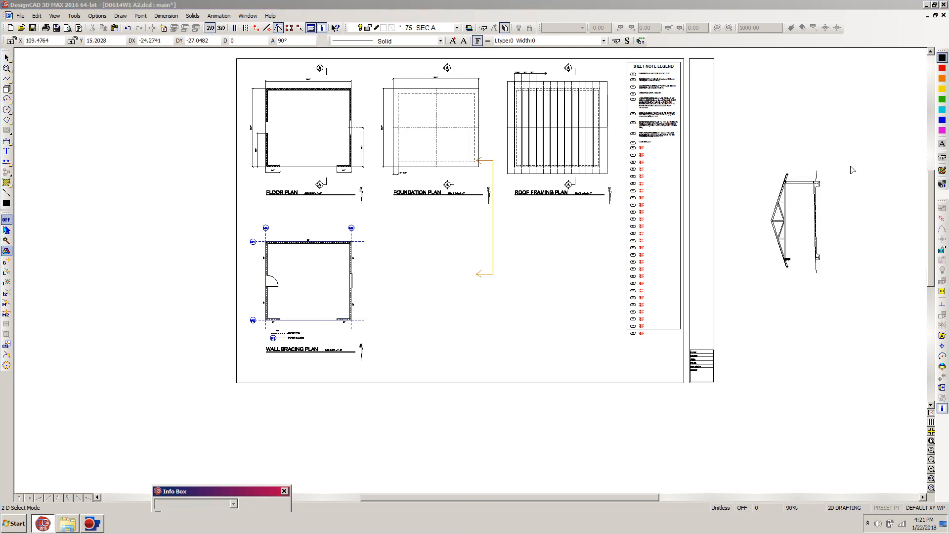
left_click(742, 3)
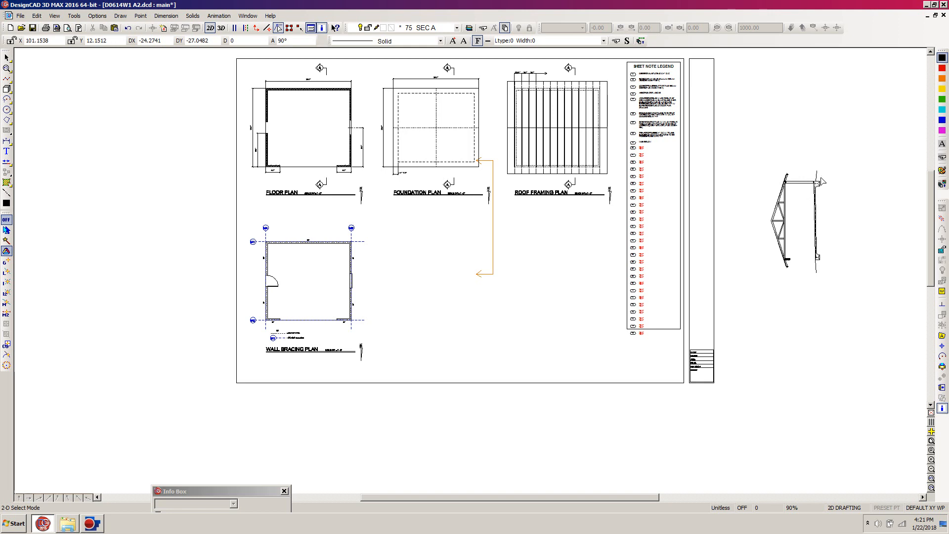
Step: Select the whole building section beside the sheet and rotate it 90 degrees through its selection handle
mouse_move(858, 124)
left_mouse_down()
mouse_move(847, 177)
mouse_move(775, 328)
mouse_move(747, 341)
left_mouse_up()
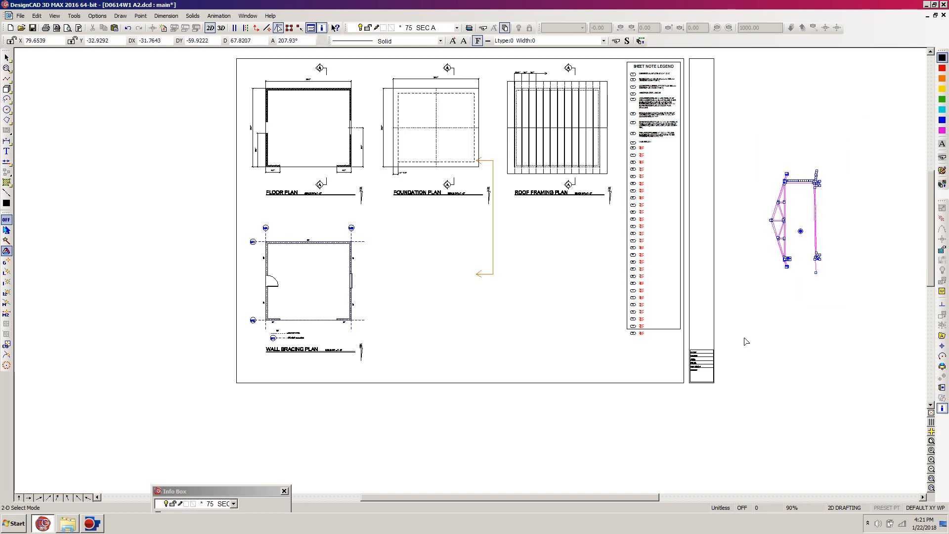
key("r")
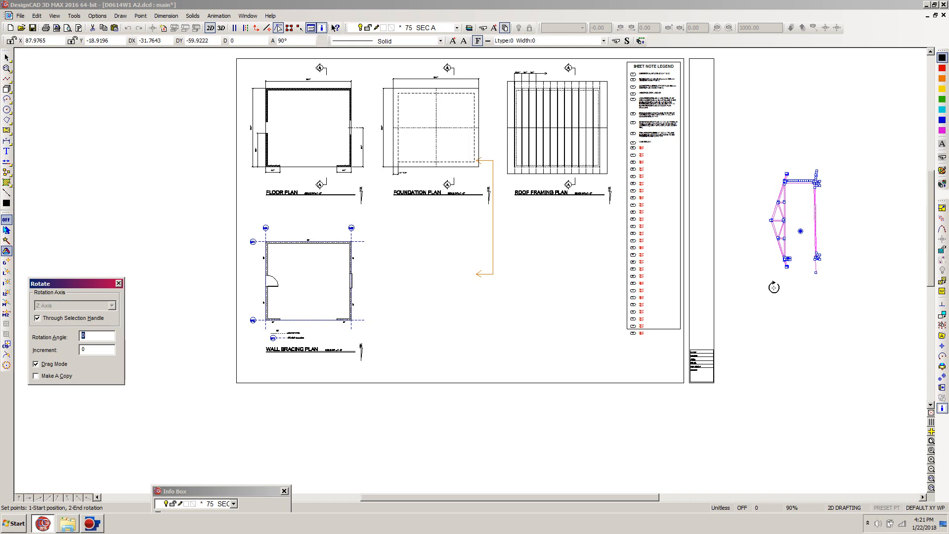
type("90")
key("Return")
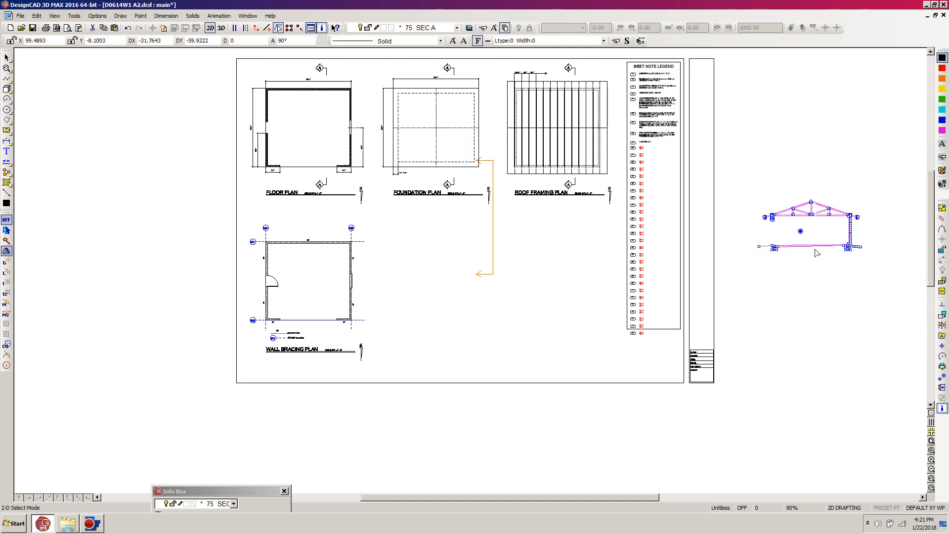
Step: Delete the orange section cutting line and its two arrowheads beside the foundation plan
left_click(873, 234)
left_click(493, 168)
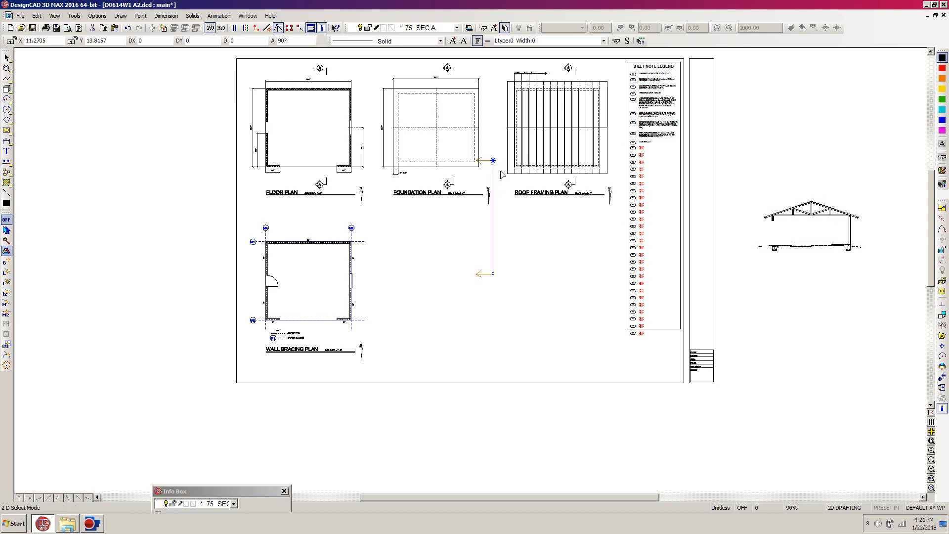
key("Delete")
left_click(493, 160)
key("Delete")
left_click(493, 273)
key("Delete")
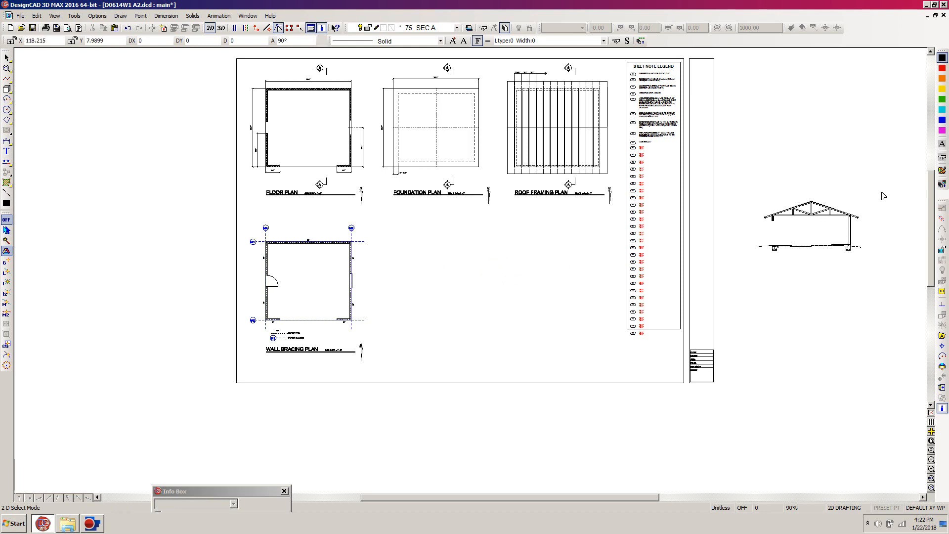
Step: Select the whole building section beside the sheet and enlarge it by a factor of 1.5 about its selection handle
left_click_drag(875, 172, 731, 310)
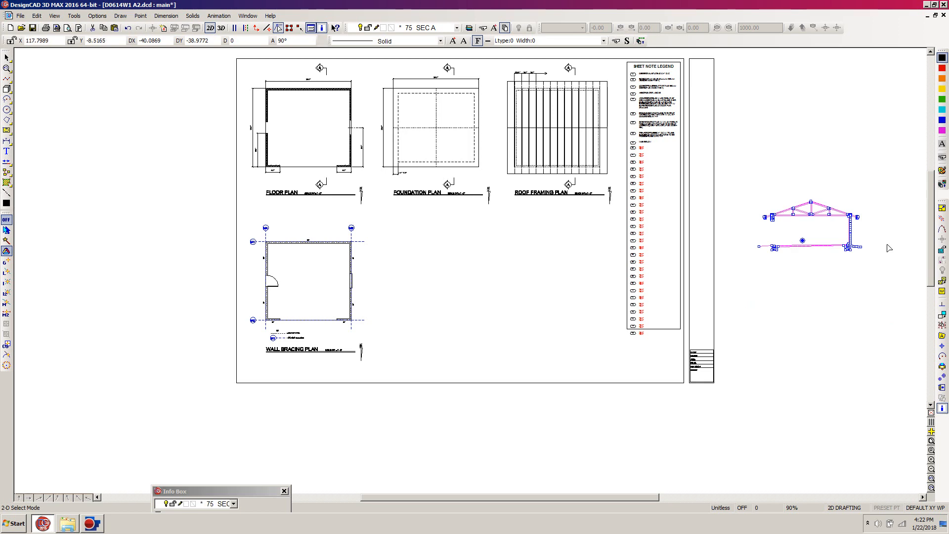
left_click(942, 209)
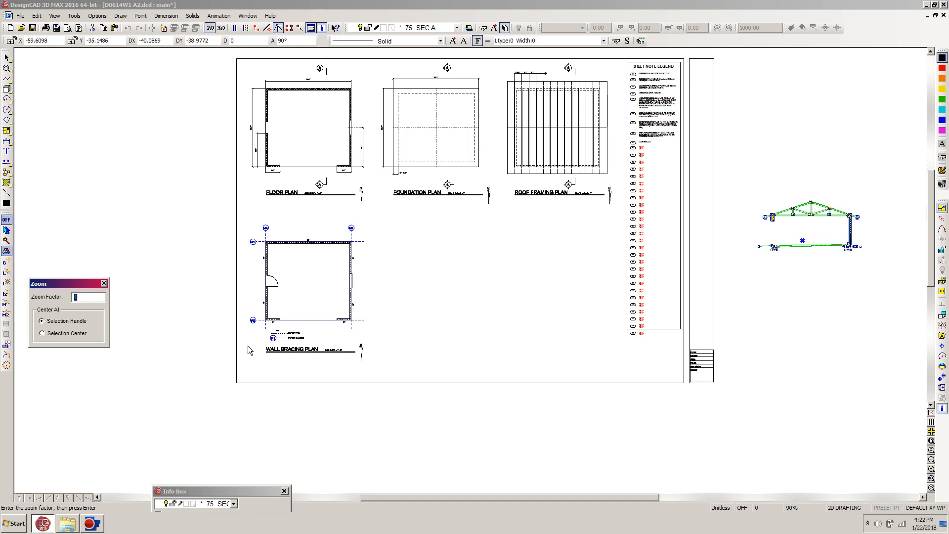
type("5")
key("Return")
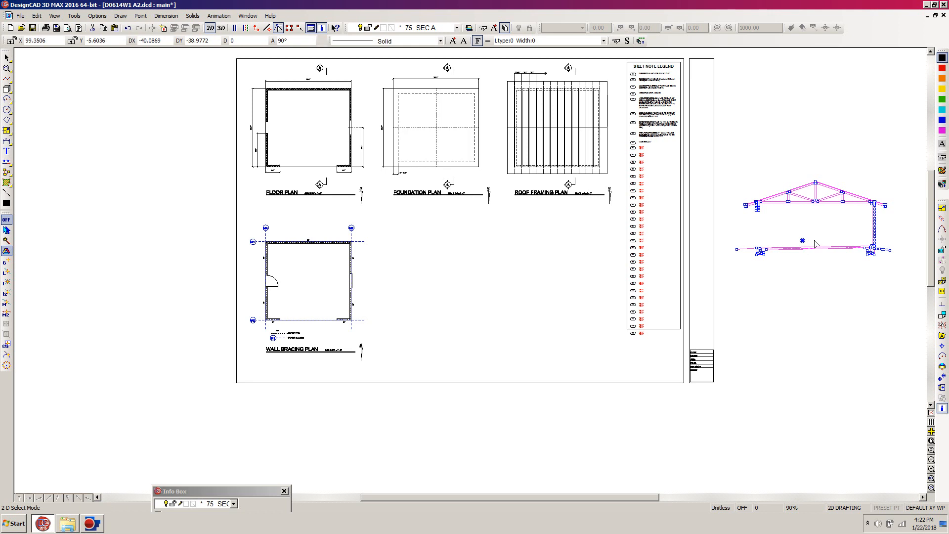
Step: Move the enlarged building section onto the sheet below the roof framing plan and shift it slightly lower
key("m")
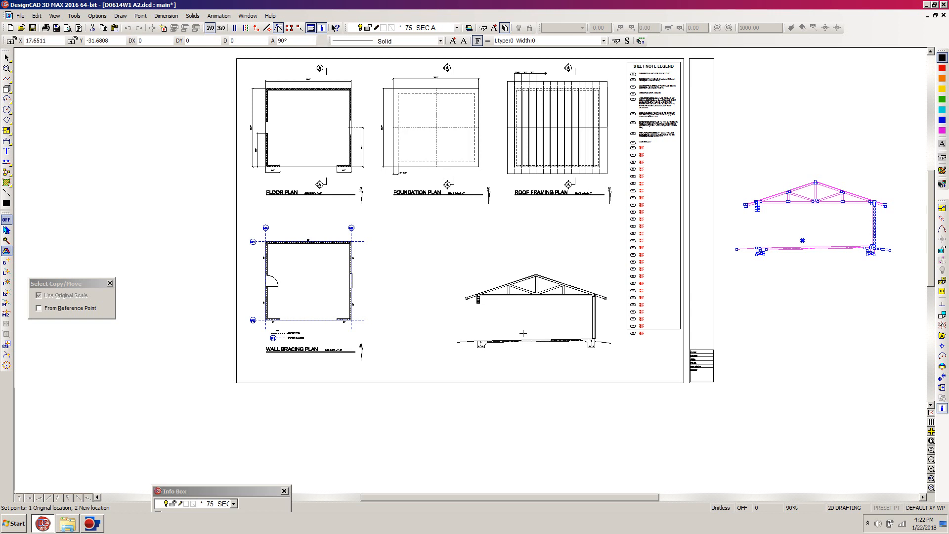
left_click(523, 334)
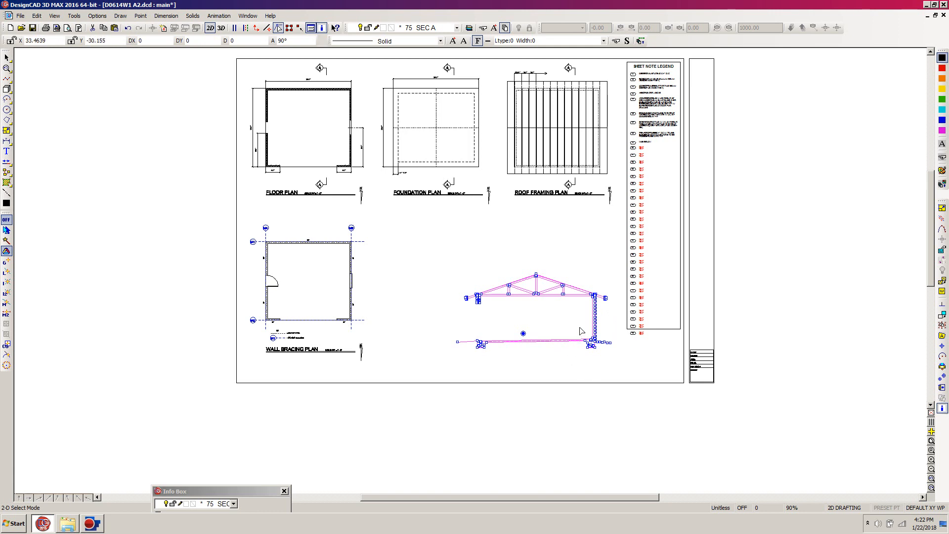
left_click(523, 333)
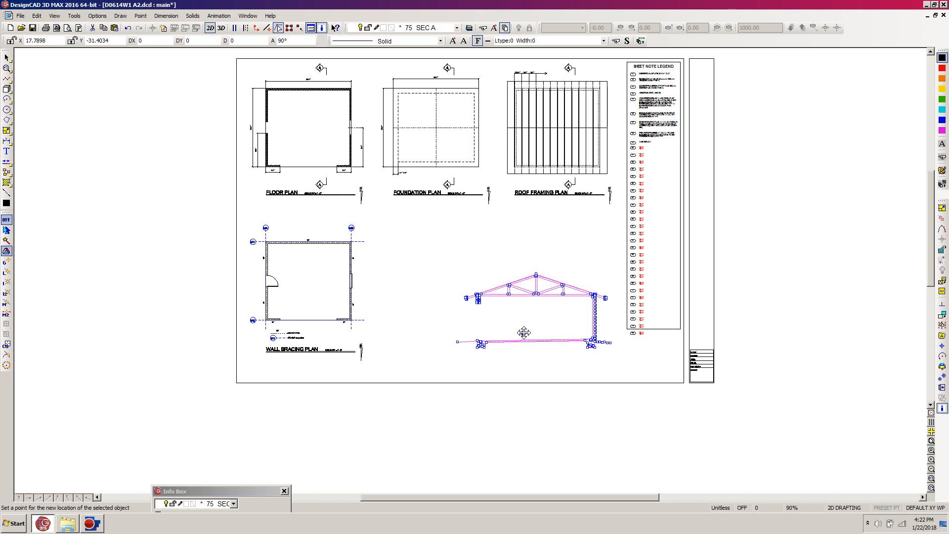
left_click(524, 333)
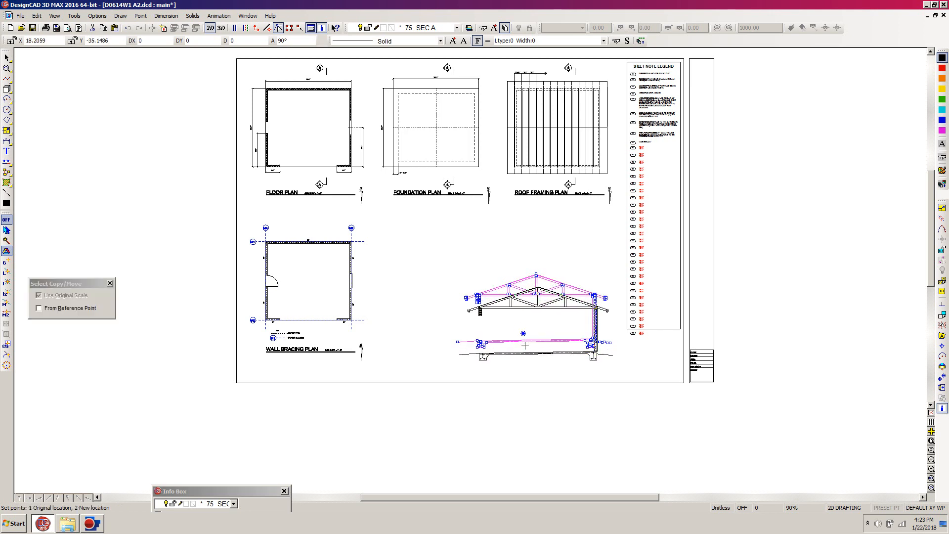
left_click(525, 344)
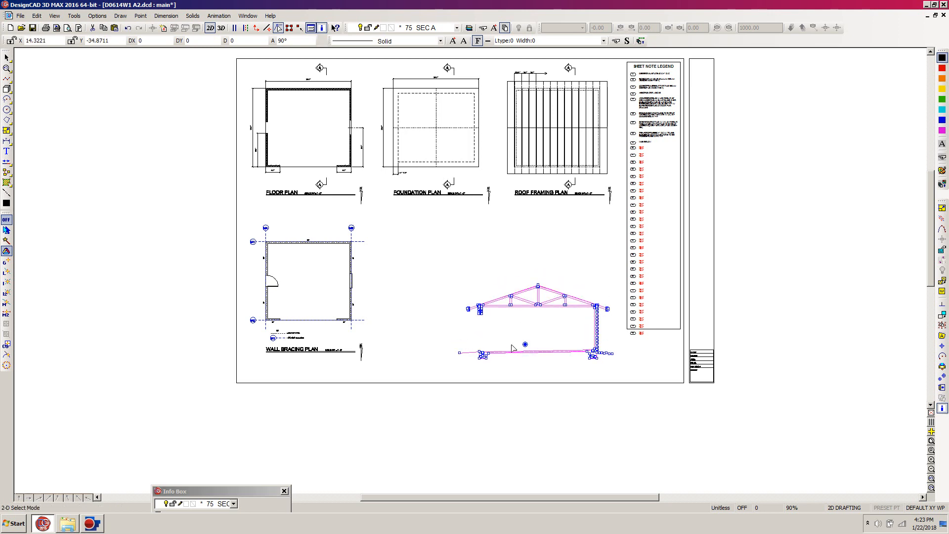
left_click(508, 346)
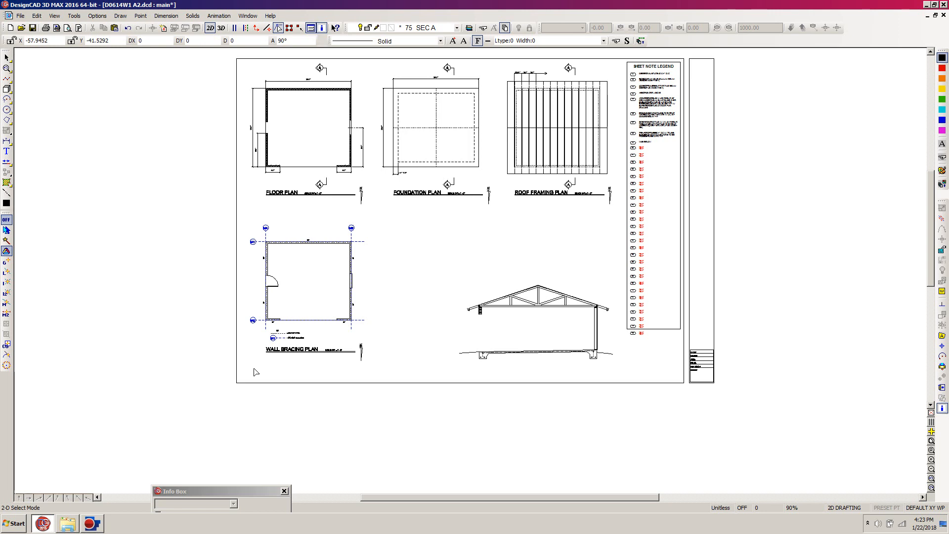
left_click_drag(247, 366, 352, 345)
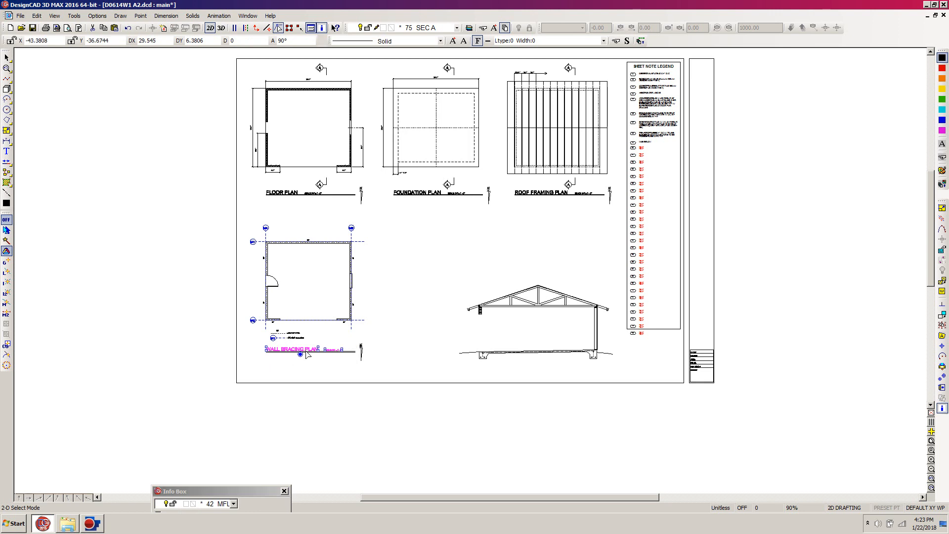
key("c")
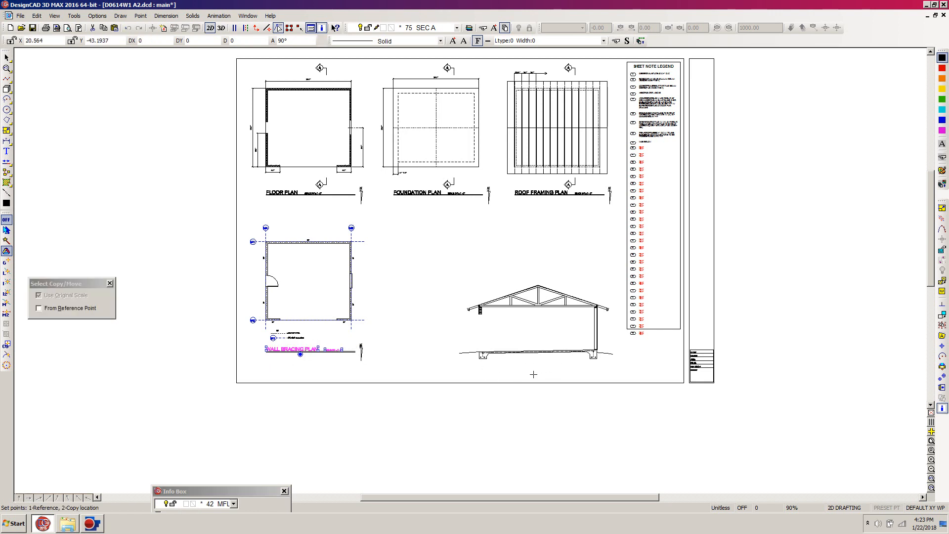
left_click(534, 375)
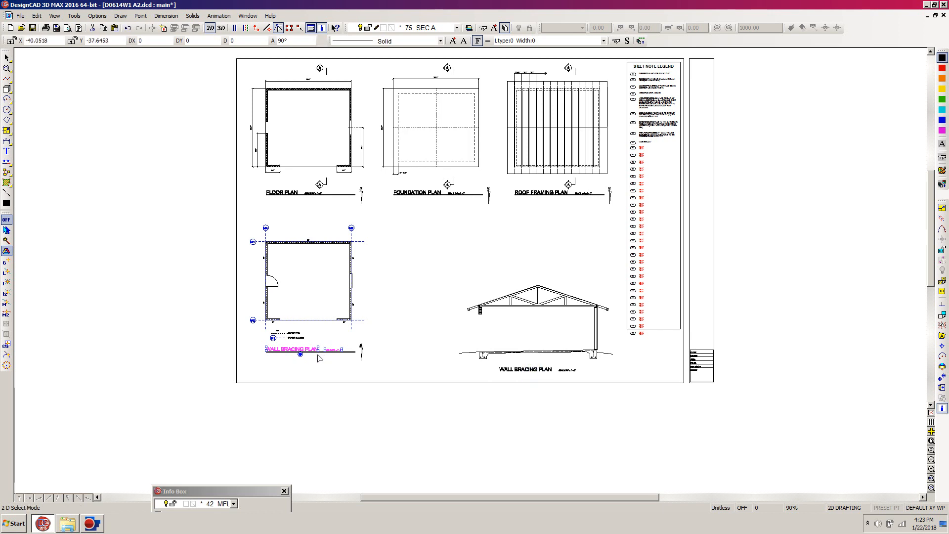
key("ctrl+z")
left_click(320, 371)
Step: Copy the WALL BRACING PLAN title with its scale text and underline to just below the building section
left_click_drag(215, 368, 360, 343)
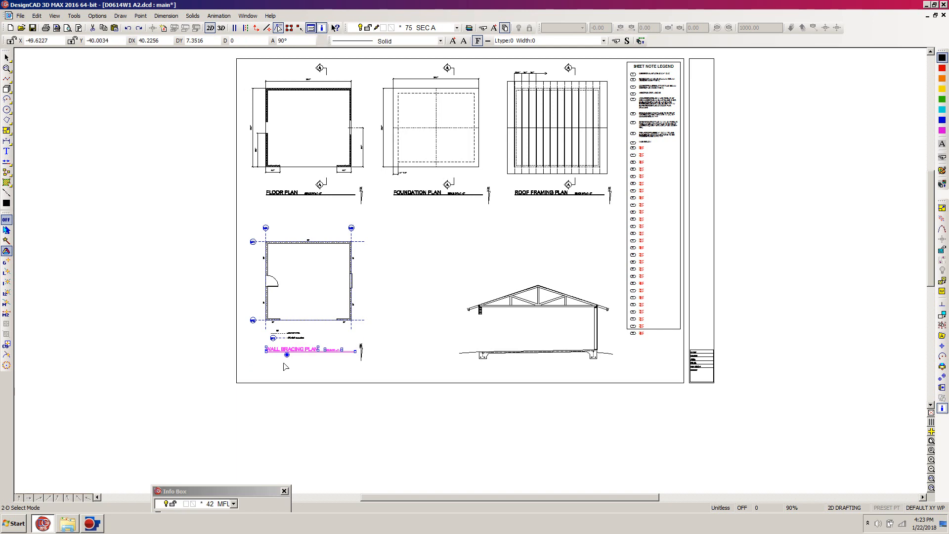
key("ctrl+k")
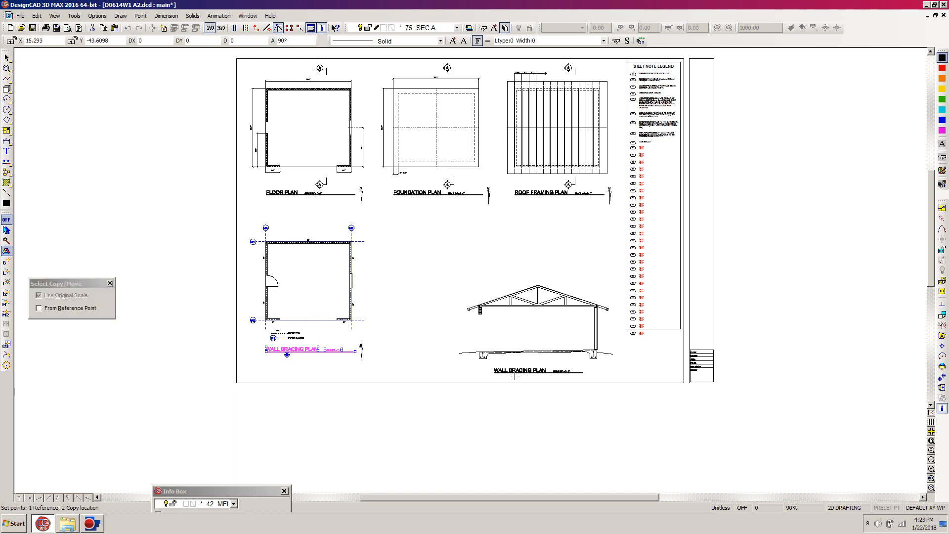
left_click(515, 375)
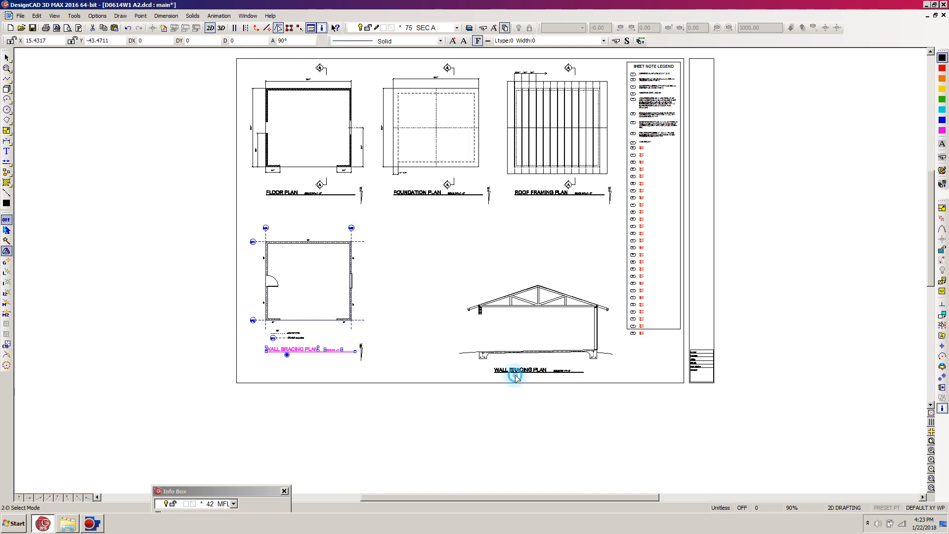
left_click(512, 393)
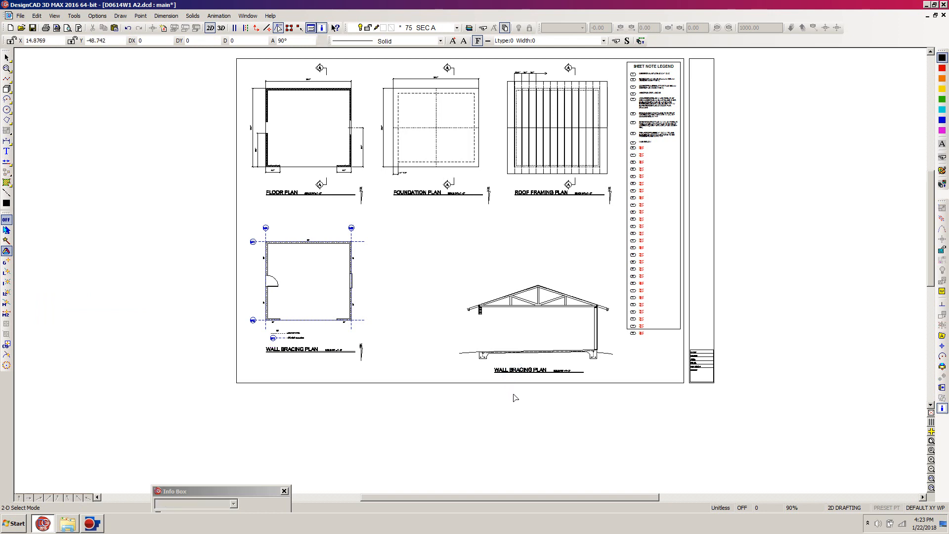
Step: Assign the copied title, scale text and underline below the building section to layer 76 TEXT SA
key("w")
left_click(456, 342)
left_click(604, 409)
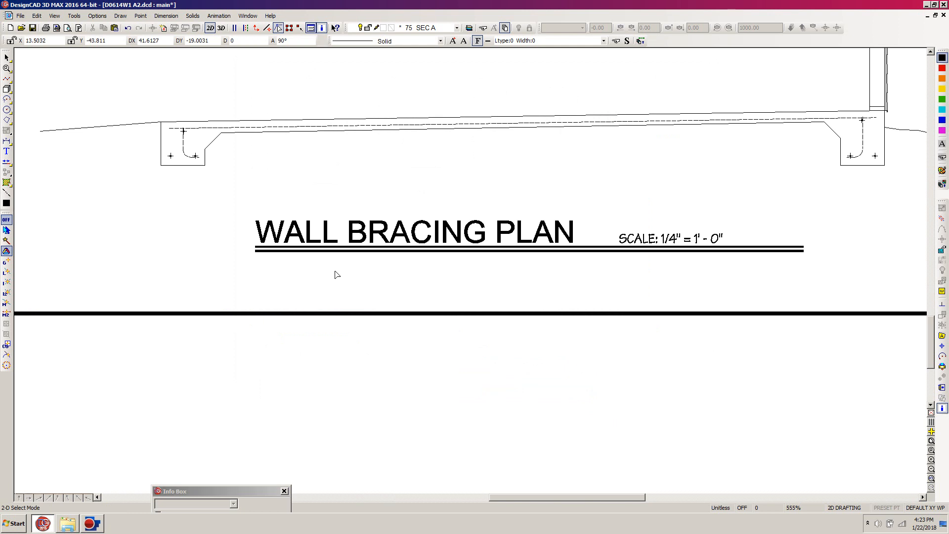
left_click_drag(174, 195, 858, 321)
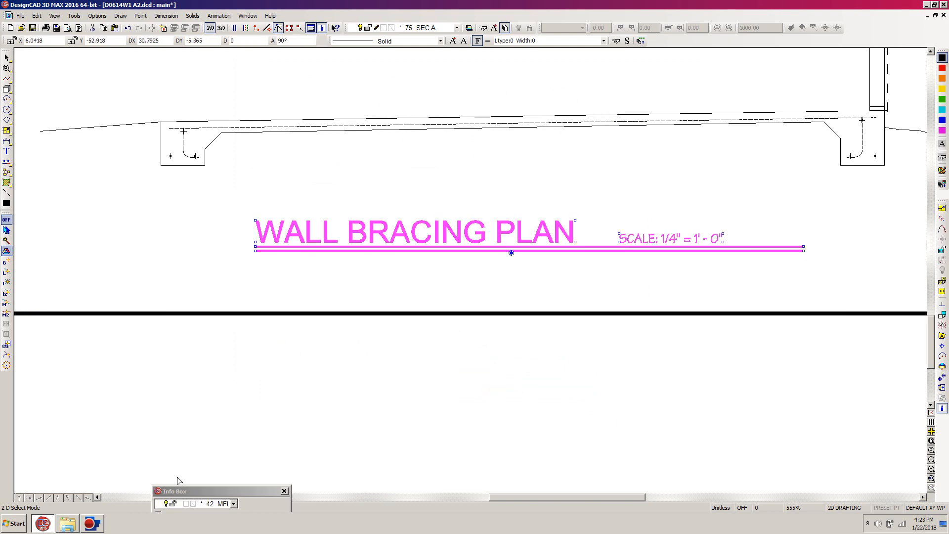
left_click_drag(195, 492, 102, 217)
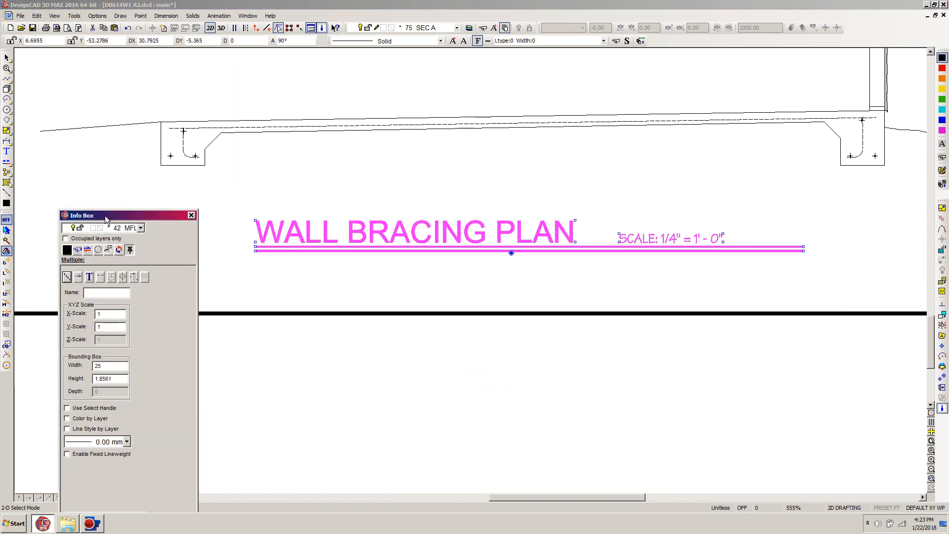
left_click(141, 228)
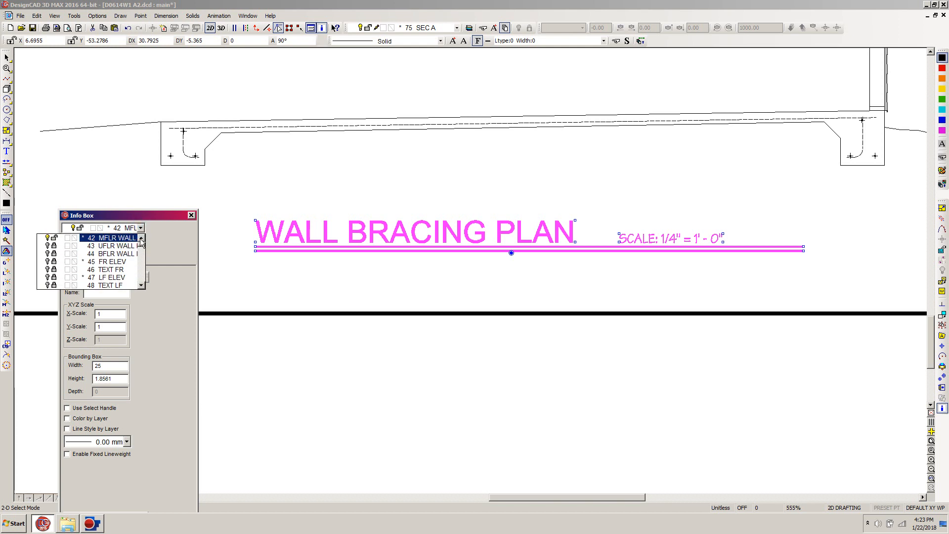
left_click_drag(141, 243, 142, 245)
left_click(141, 238)
left_click(142, 239)
left_click(141, 239)
left_click(141, 238)
left_click(141, 238)
left_click(141, 238)
left_click(142, 238)
left_click(141, 238)
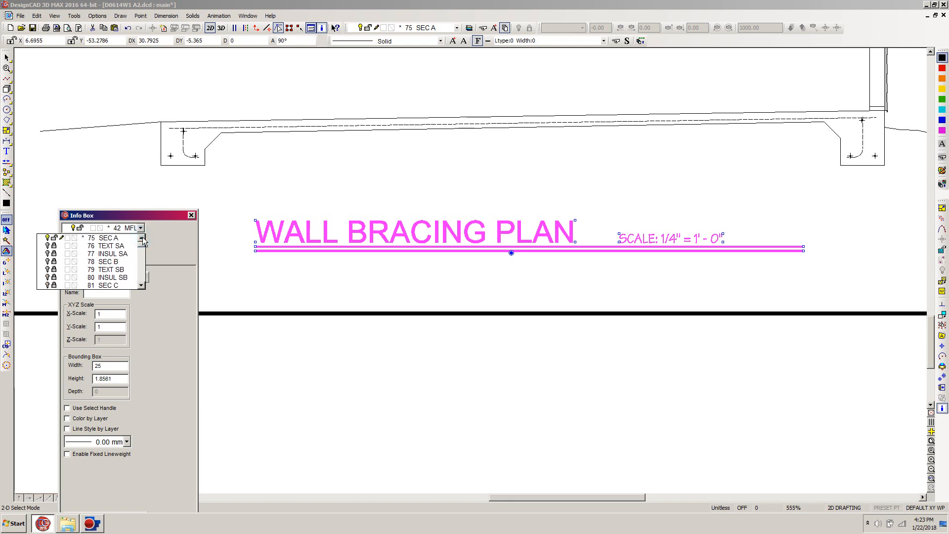
left_click(101, 245)
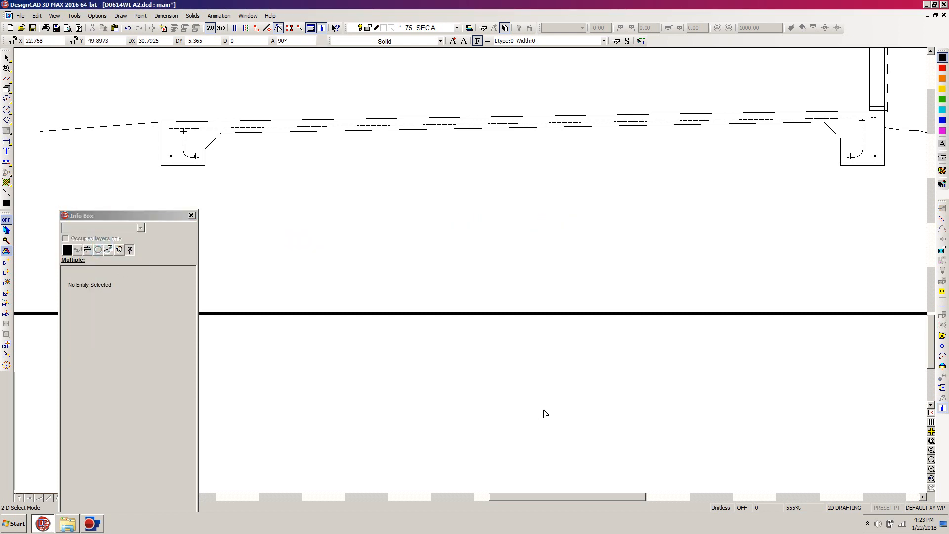
Step: Make layer 76 TEXT SA visible and editable in the layer options
key("l")
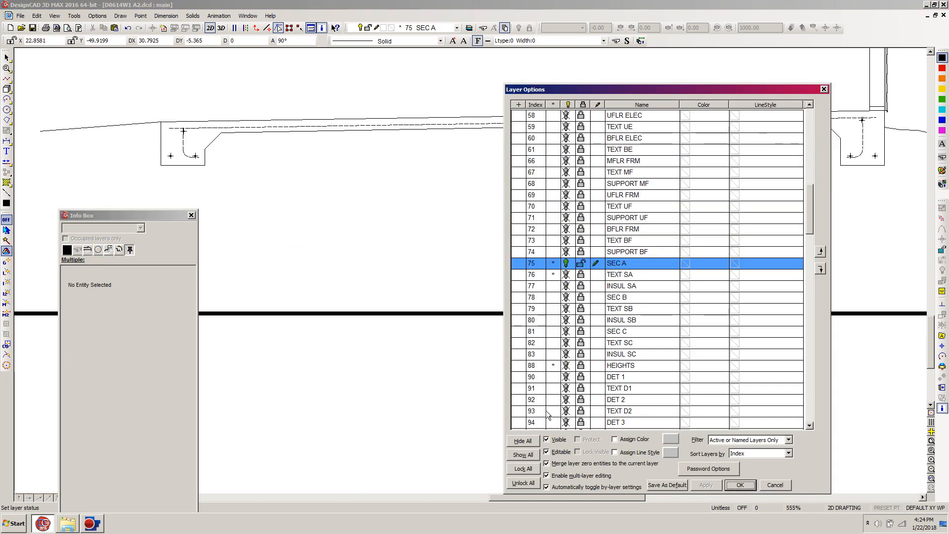
left_click(582, 276)
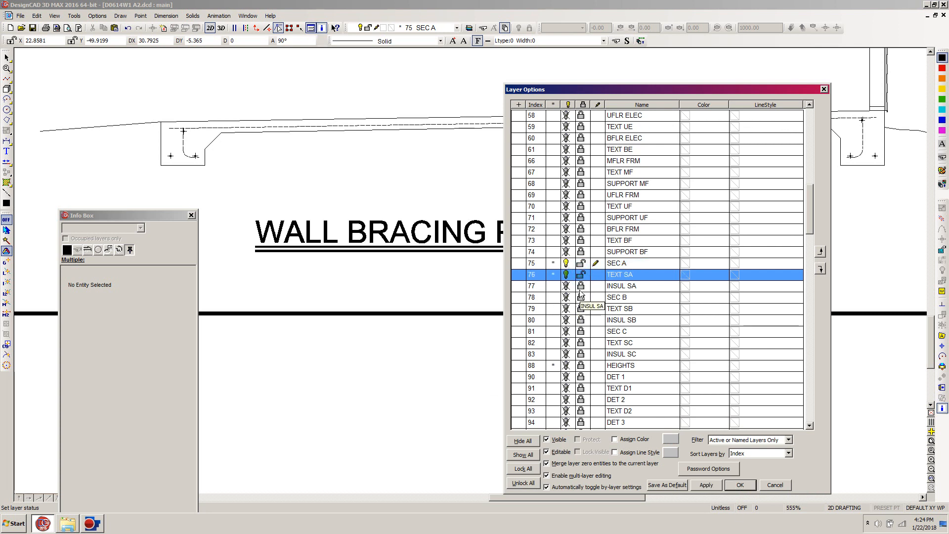
left_click(740, 485)
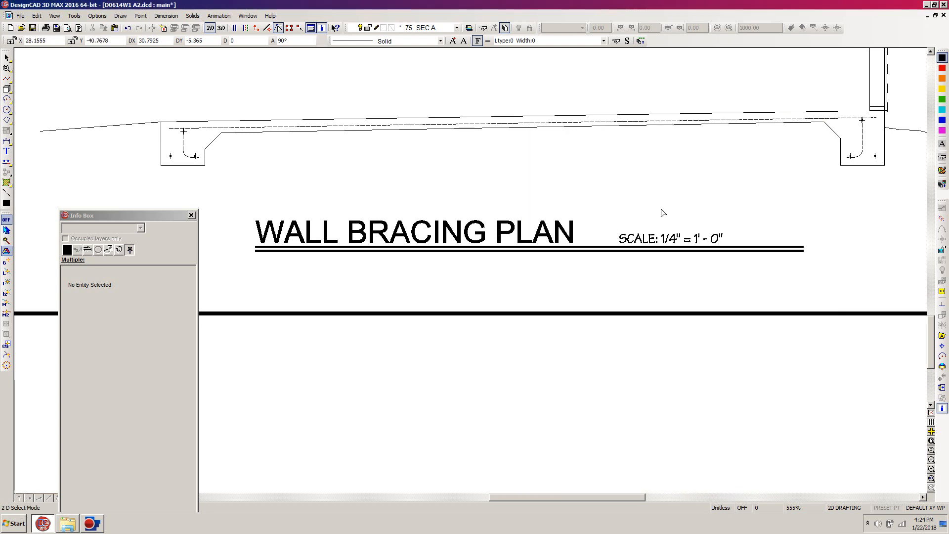
Step: Change the scale text below the building section to SCALE: 3/8" = 1' - 0"
left_click(621, 236)
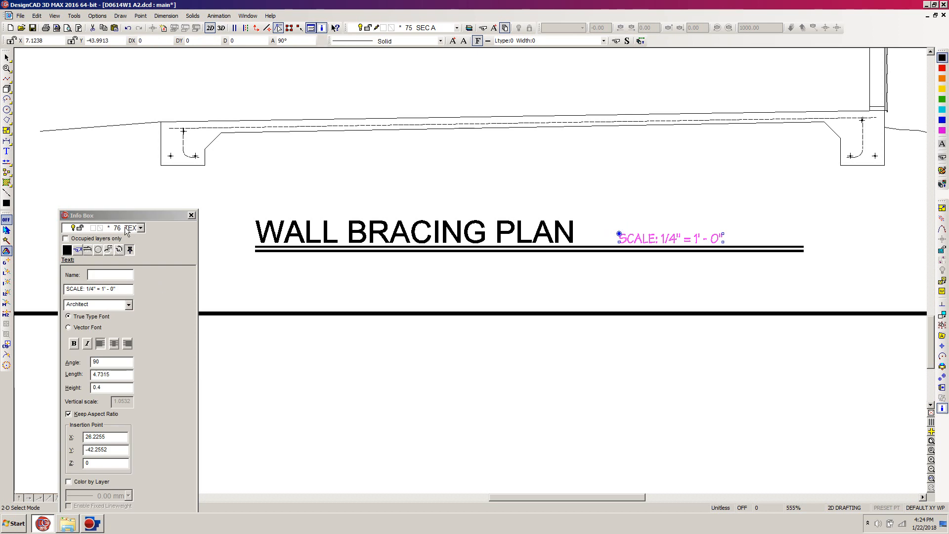
left_click(428, 285)
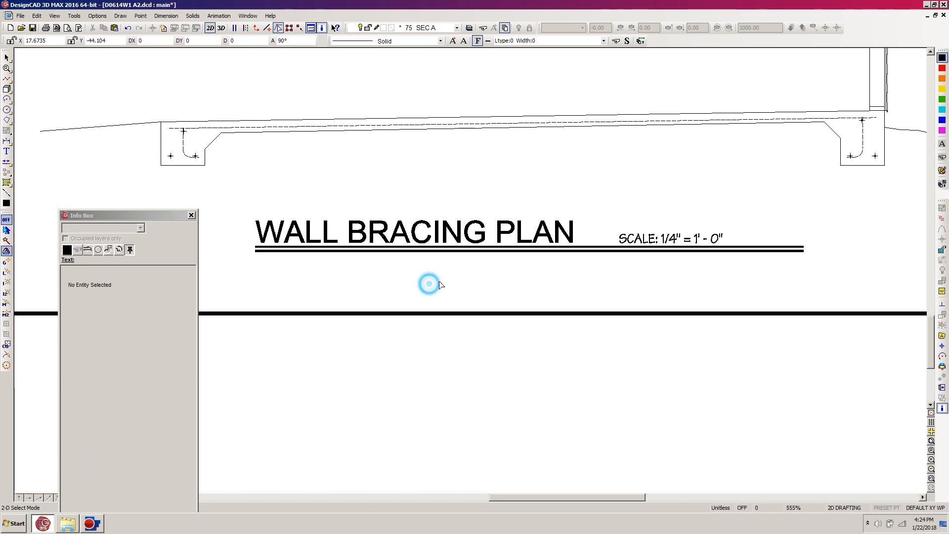
left_click(624, 252)
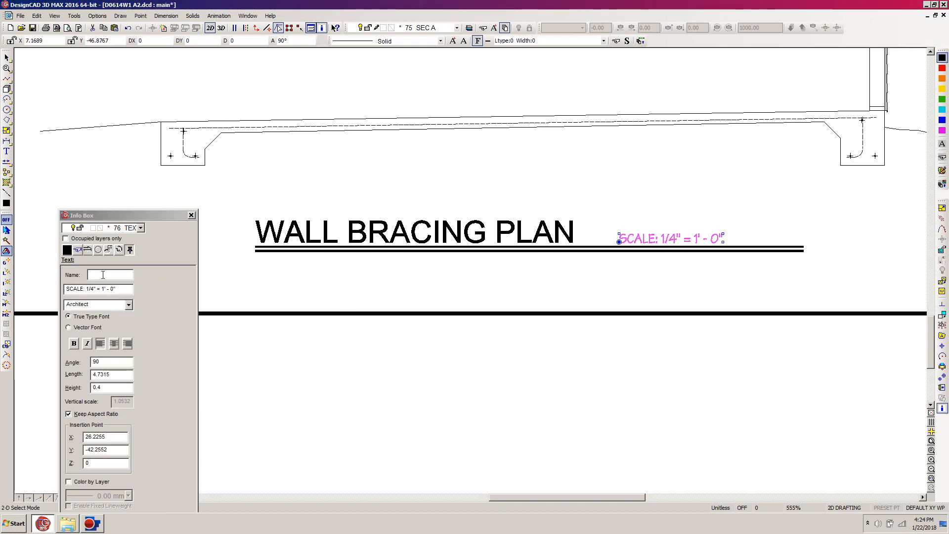
left_click(94, 289)
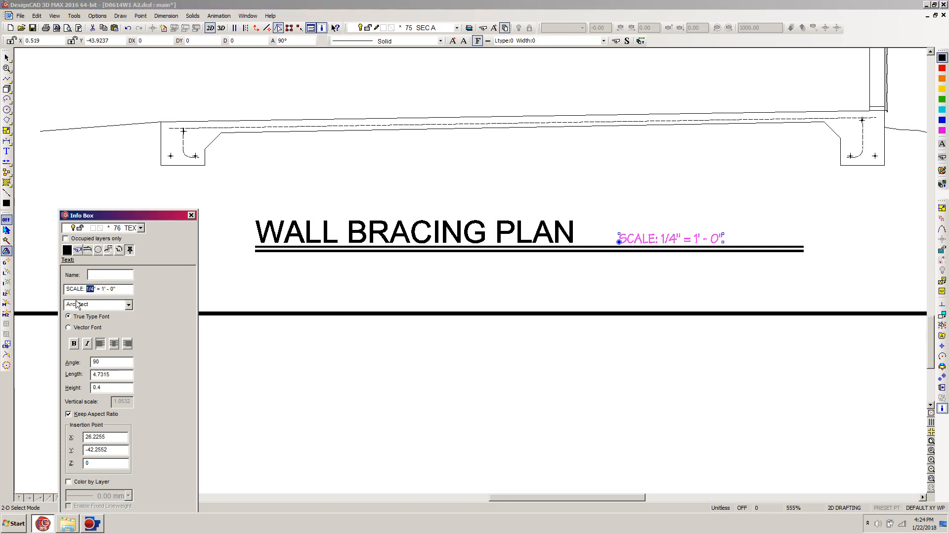
type("3/8")
key("Tab")
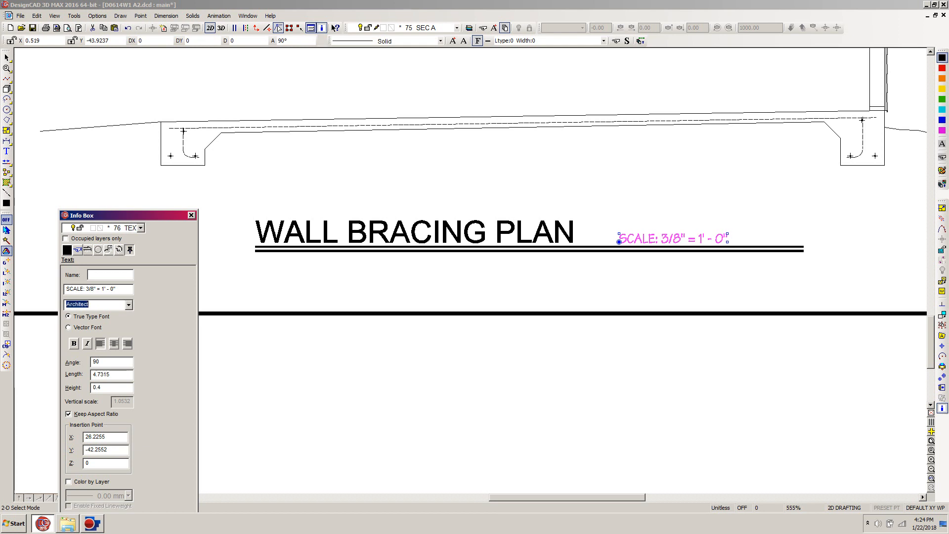
left_click(643, 267)
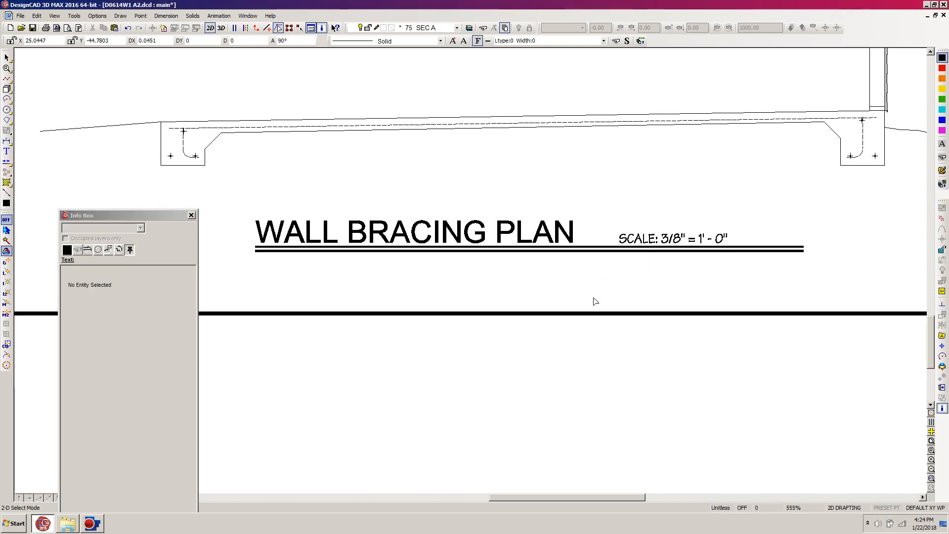
Step: Draw a V-shaped guide line from the end of the title below the building section, down below the sheet border, and up to the scale text's start
key("l")
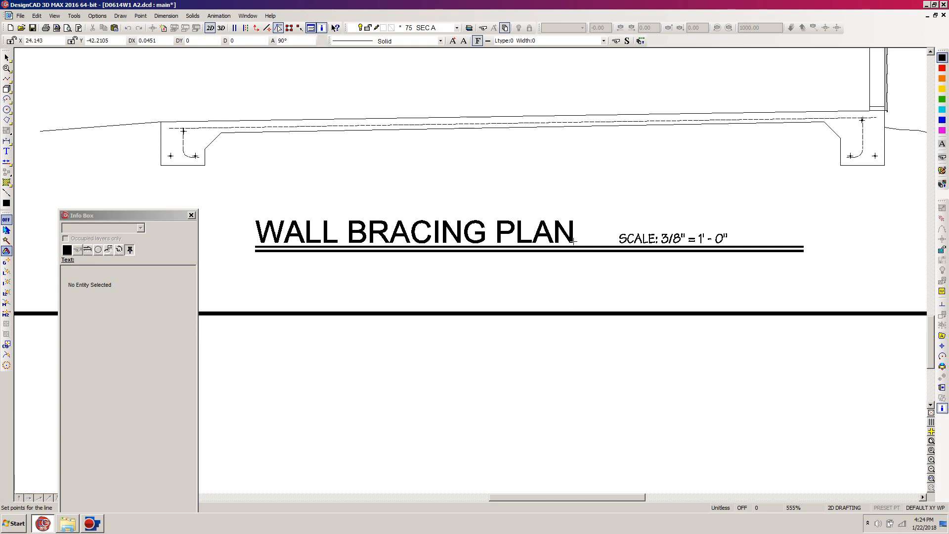
left_click(575, 242)
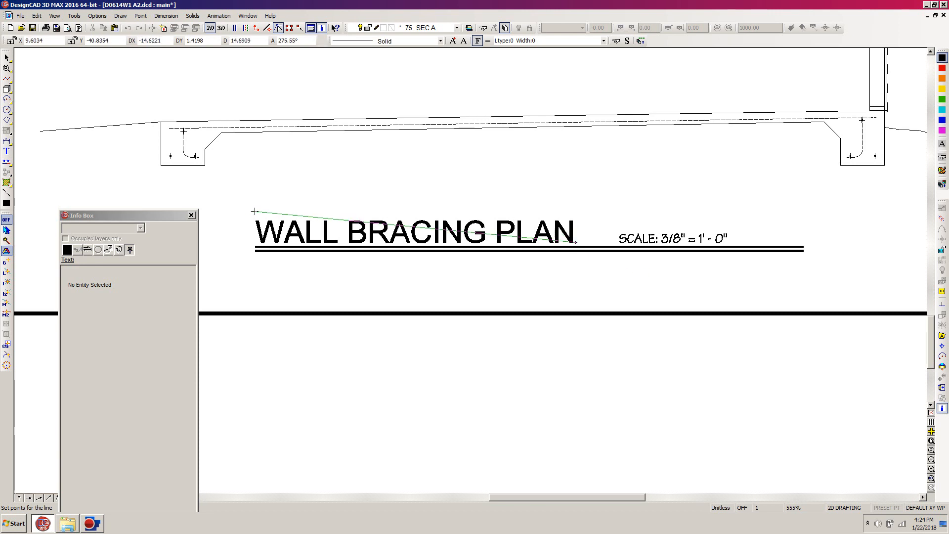
left_click(608, 385)
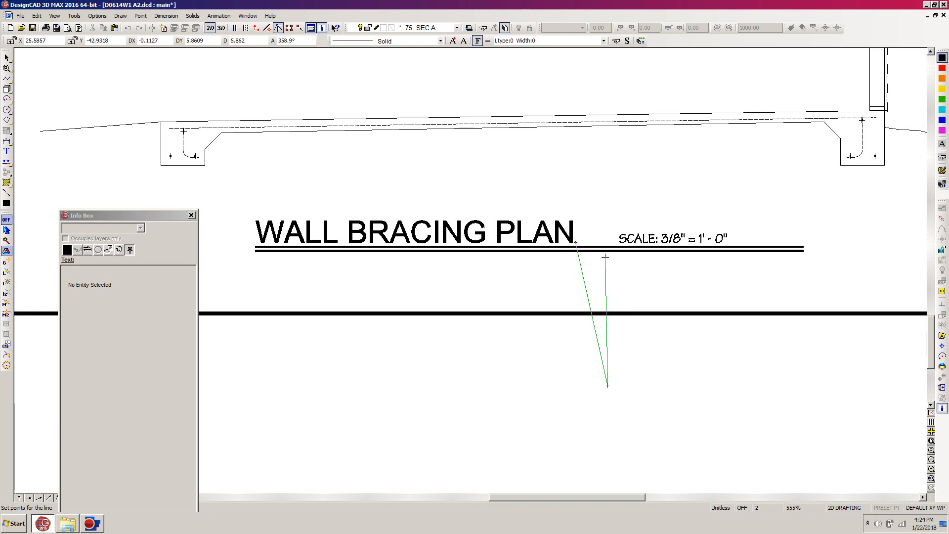
left_click(619, 242)
key("Return")
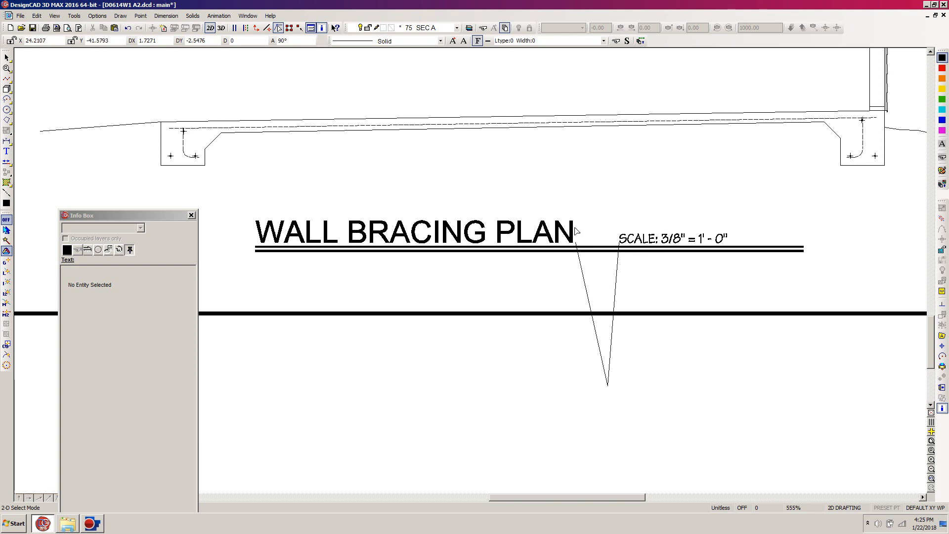
Step: Change the copied WALL BRACING PLAN title below the building section to SECTION A-A
left_click(261, 240)
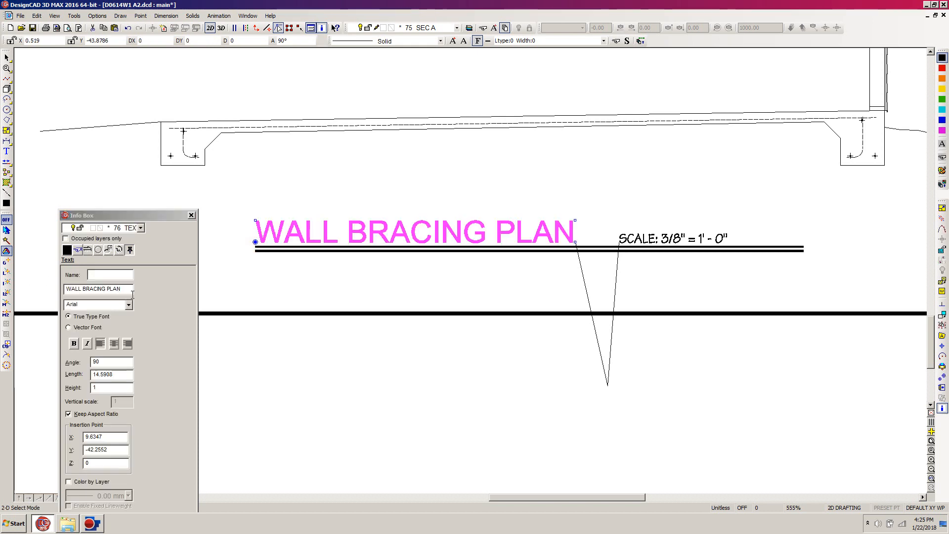
left_click_drag(127, 288, 57, 293)
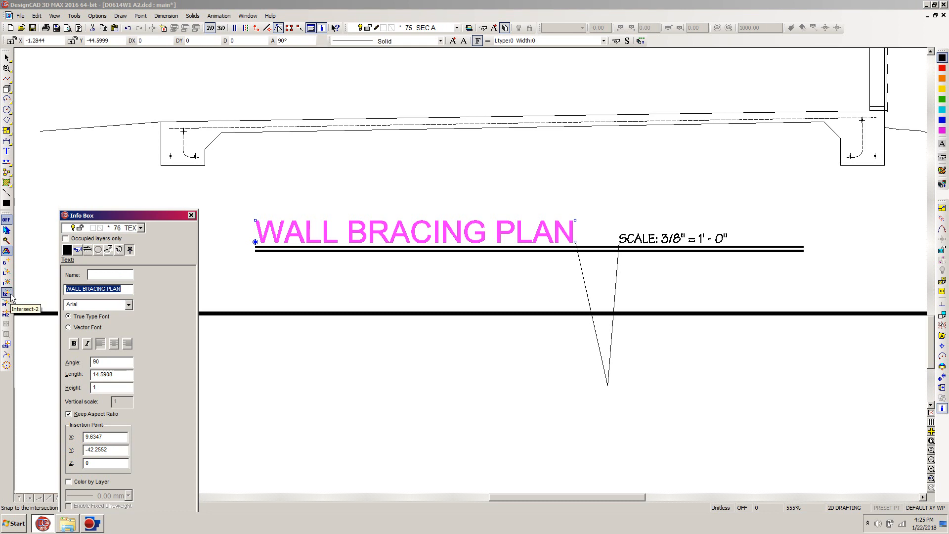
type("SECTION A-A")
key("Tab")
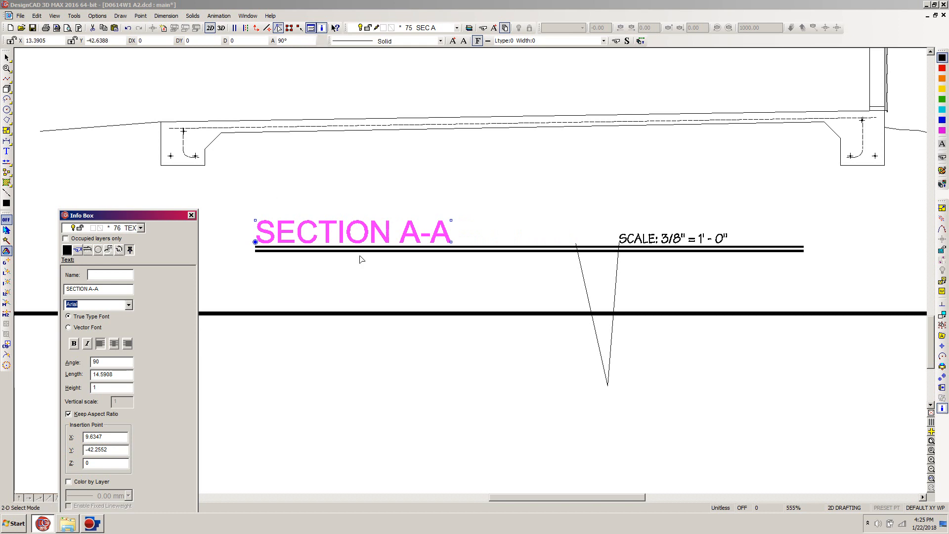
Step: Move the scale text with the guide line to the end of the SECTION A-A title, and delete the guide line
left_click(574, 221)
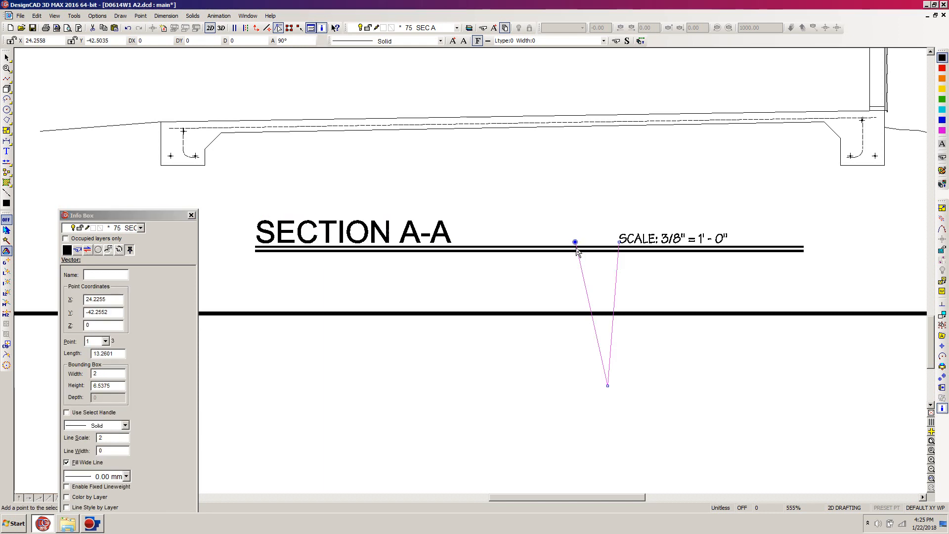
left_click(691, 238, "shift")
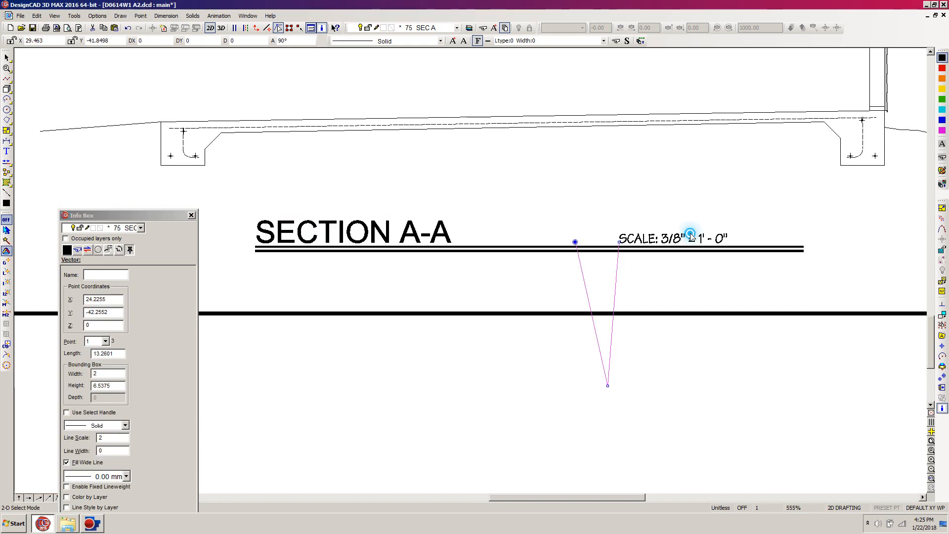
left_click(575, 242)
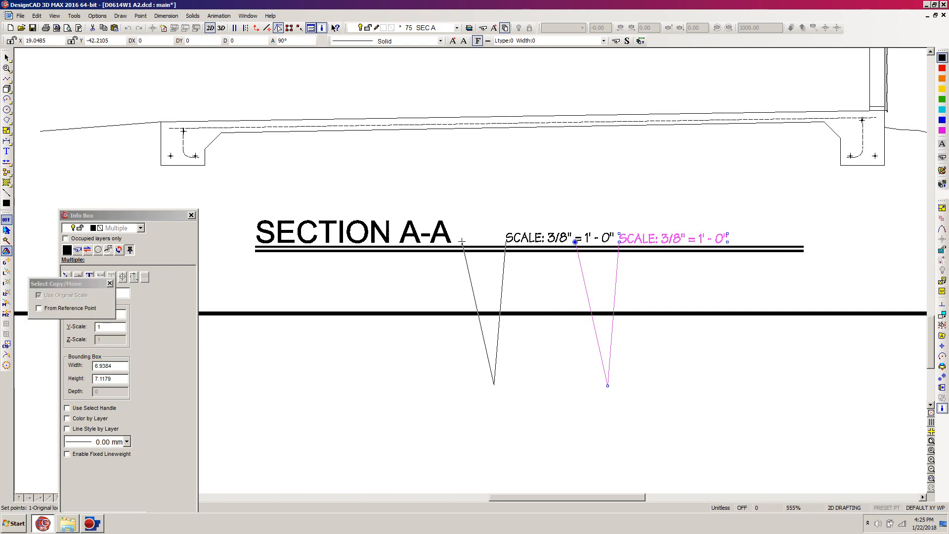
left_click(451, 243)
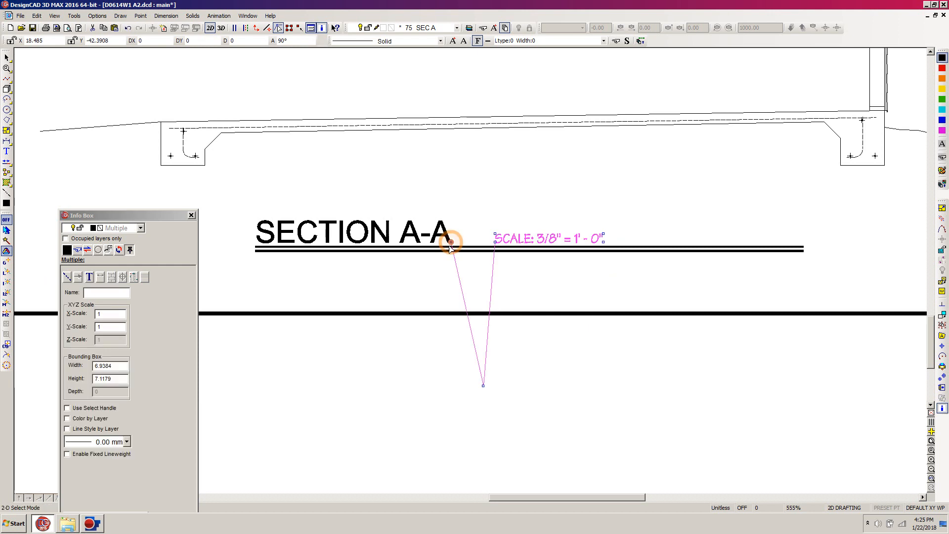
left_click(399, 281)
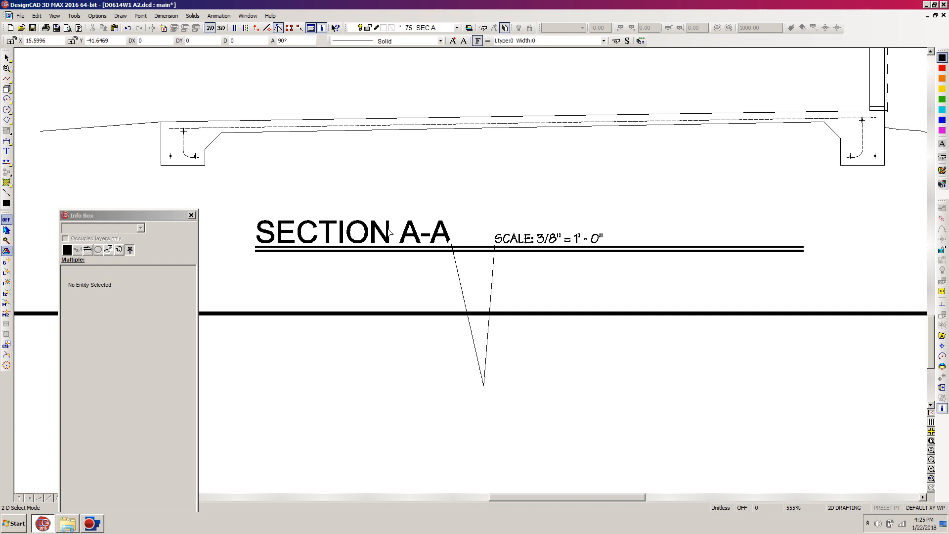
left_click(483, 385)
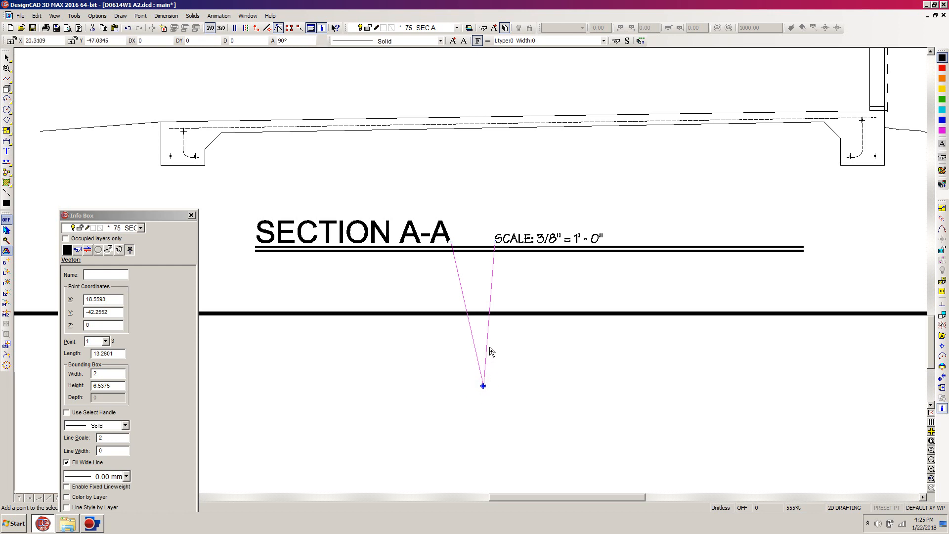
key("Delete")
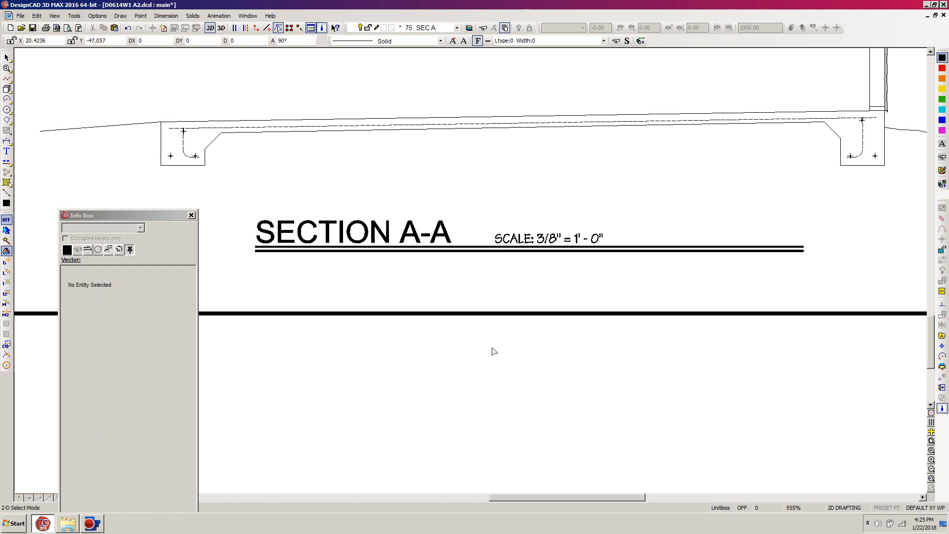
Step: Make layers 30 ROOF PLN, 31 TEXT RP and 32 SUPPORT RP visible and editable in the layer options
scroll(470, 273, "down", 5)
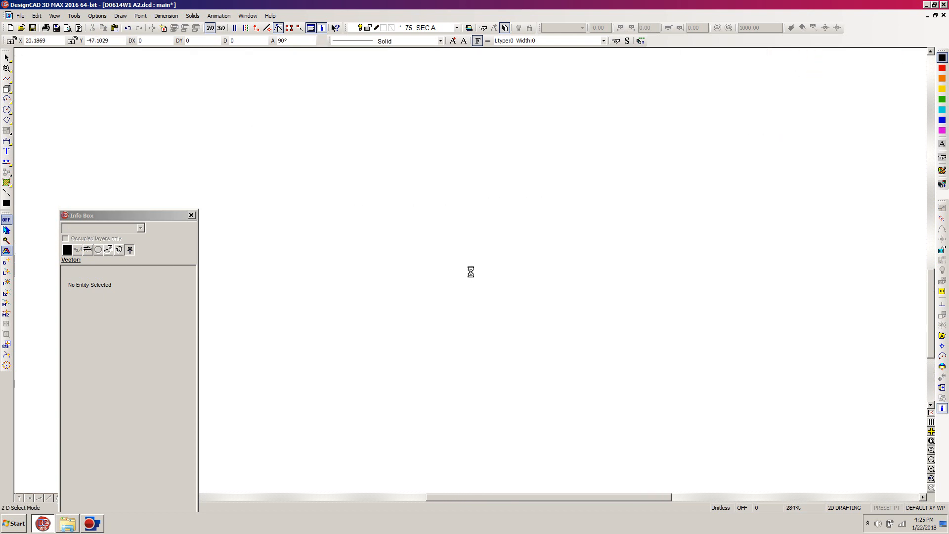
scroll(460, 254, "up", 4)
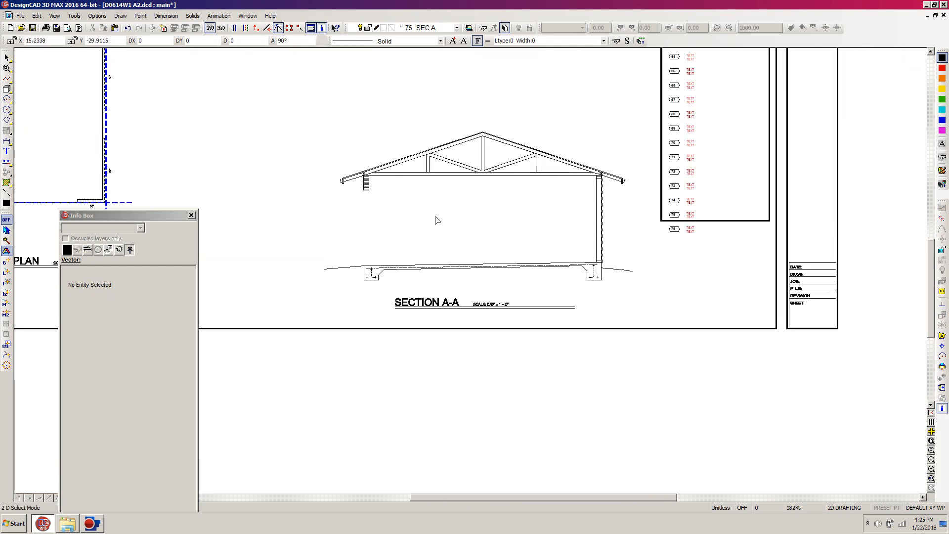
scroll(435, 219, "down", 2)
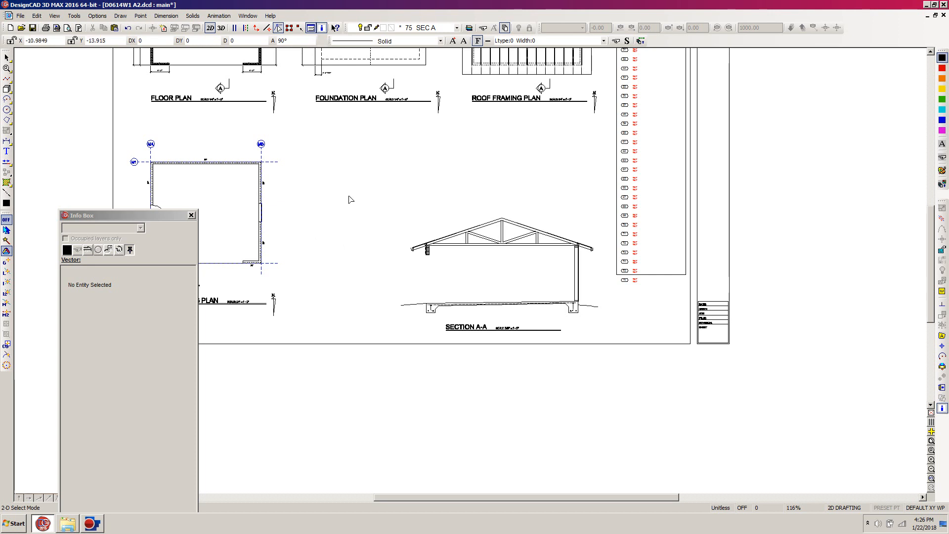
left_click_drag(931, 261, 924, 219)
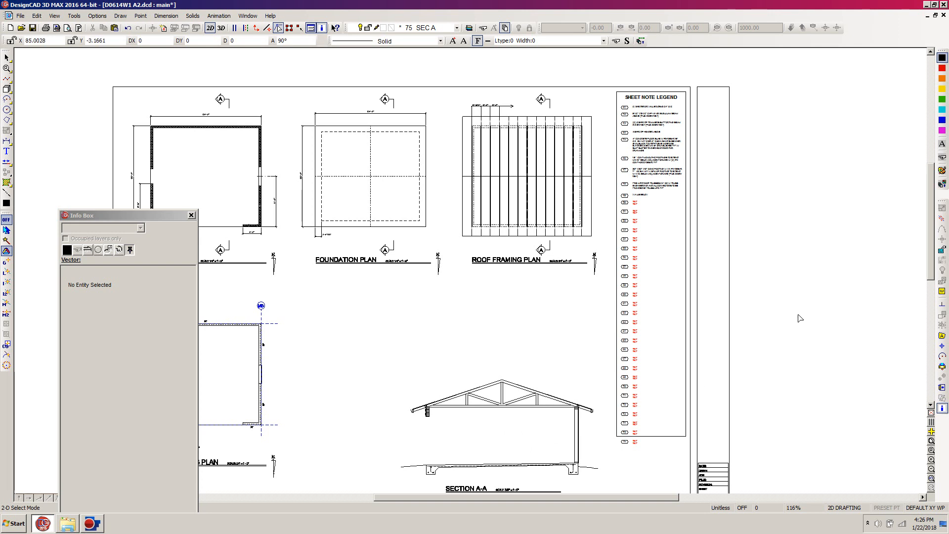
left_click_drag(930, 217, 930, 234)
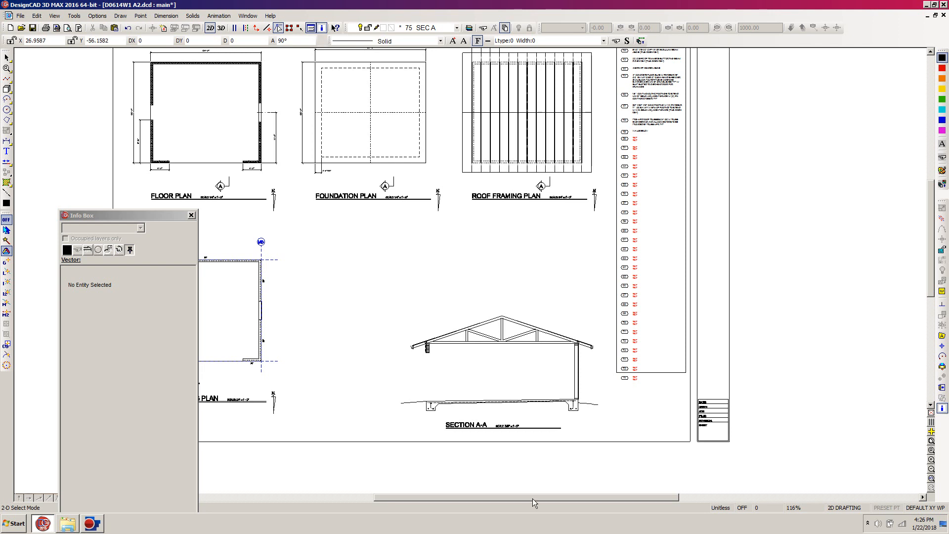
left_click_drag(545, 498, 404, 492)
key("l")
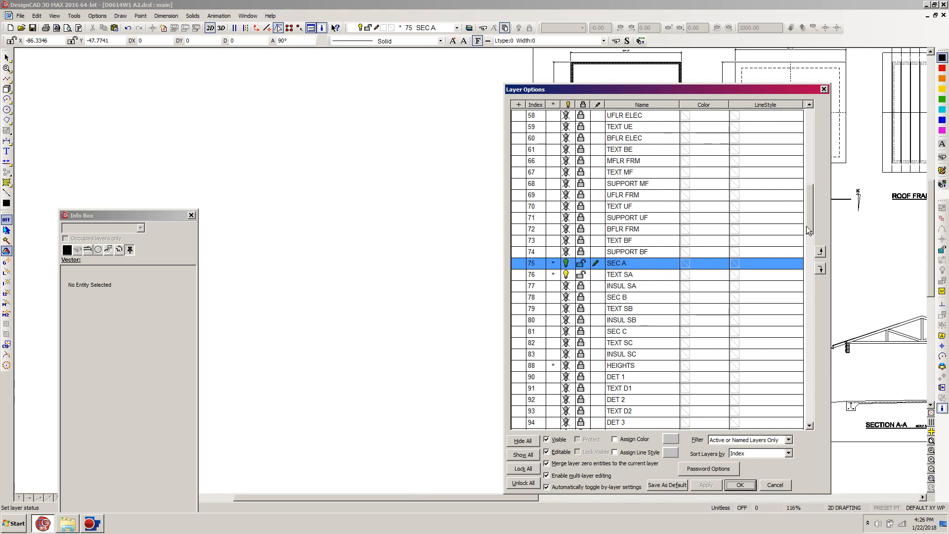
left_click_drag(806, 227, 808, 183)
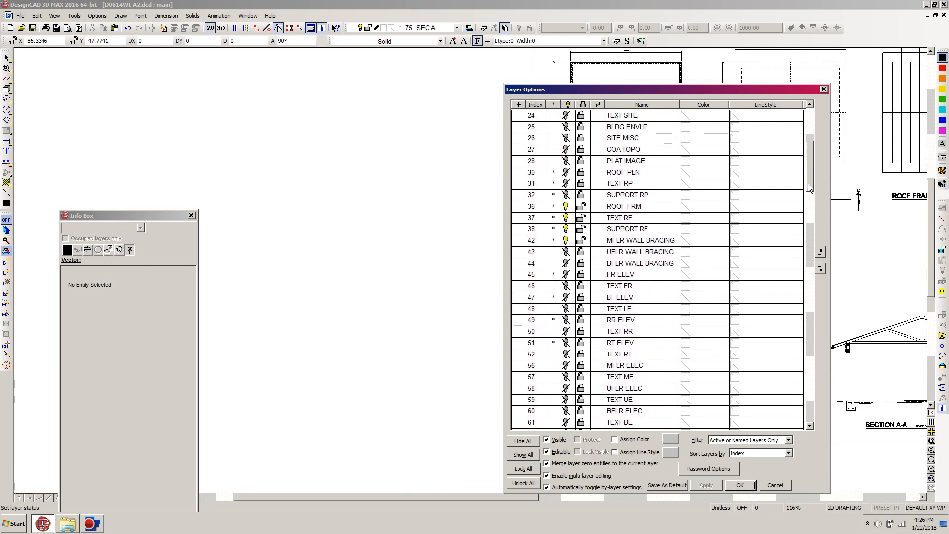
left_click(612, 174)
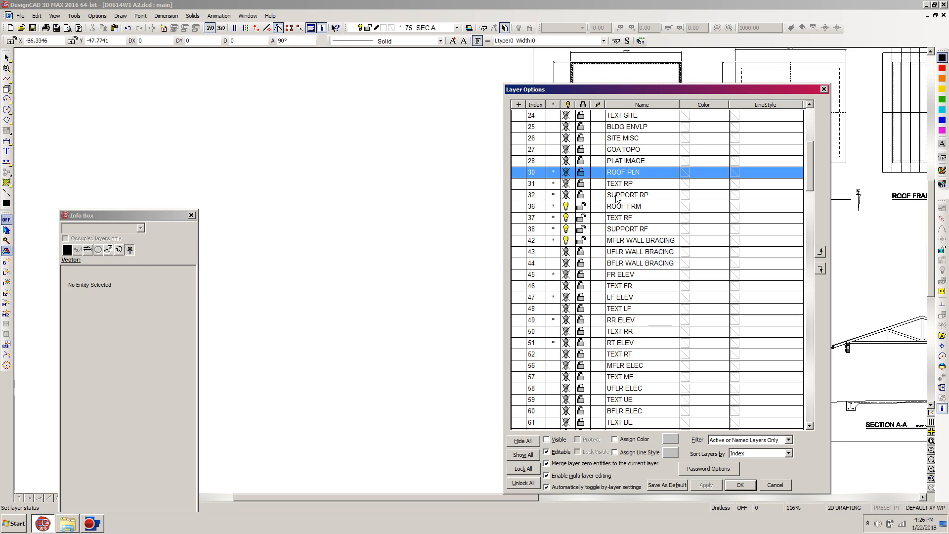
left_click(616, 197, "shift")
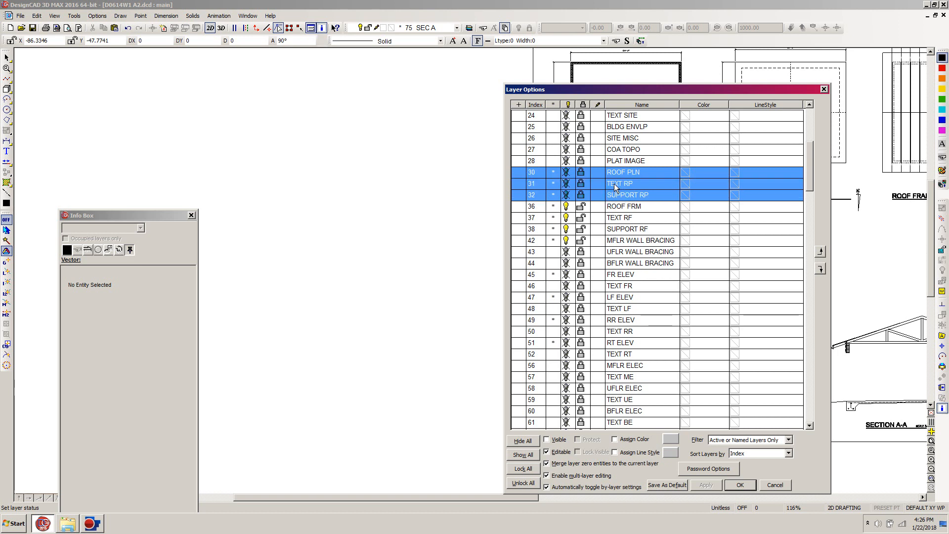
right_click(617, 175)
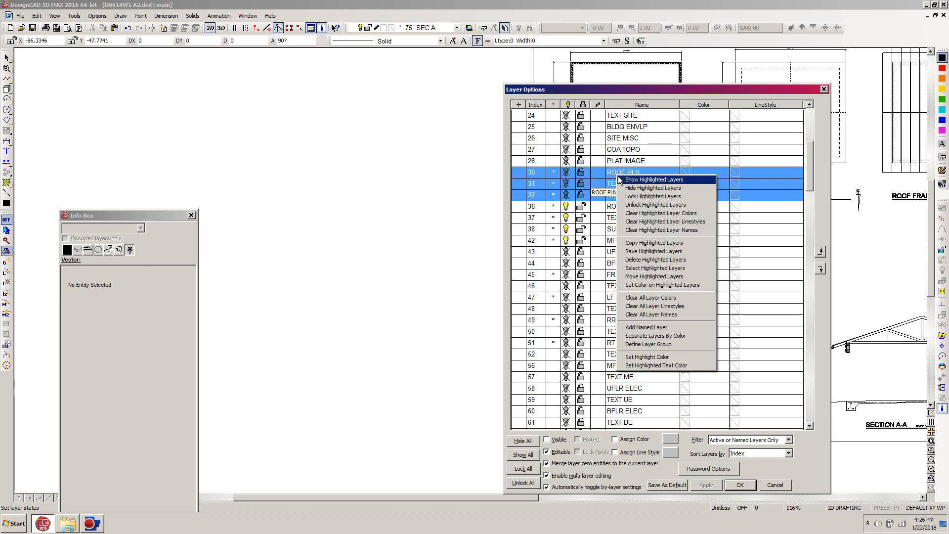
left_click(637, 205)
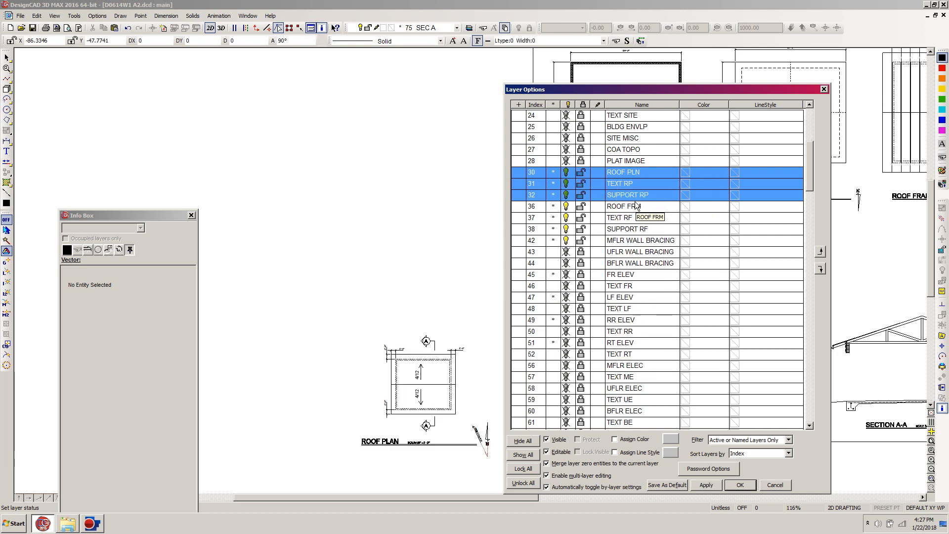
left_click(739, 485)
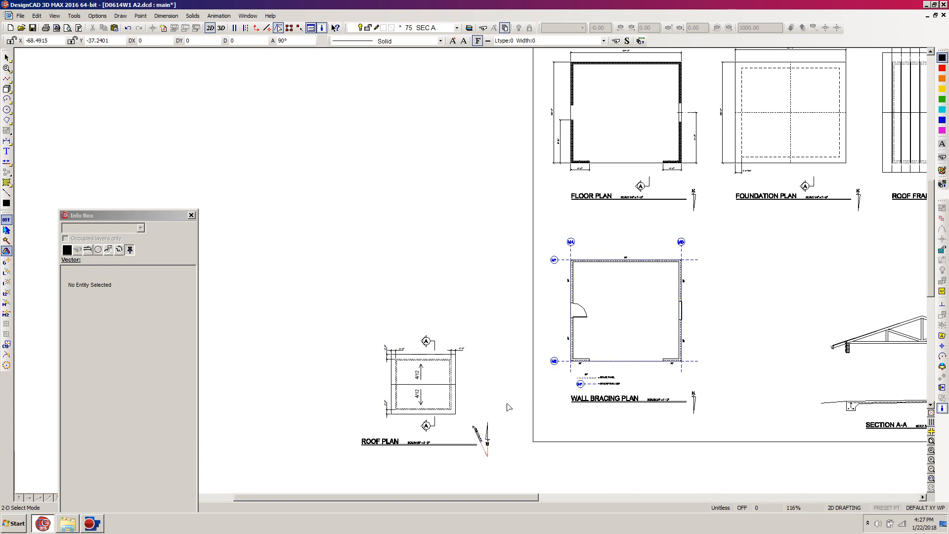
Step: Replace the north arrow beside the ROOF PLAN title with a copy of the WALL BRACING PLAN's arrow, placed at the end of the underline
left_click_drag(507, 404, 464, 480)
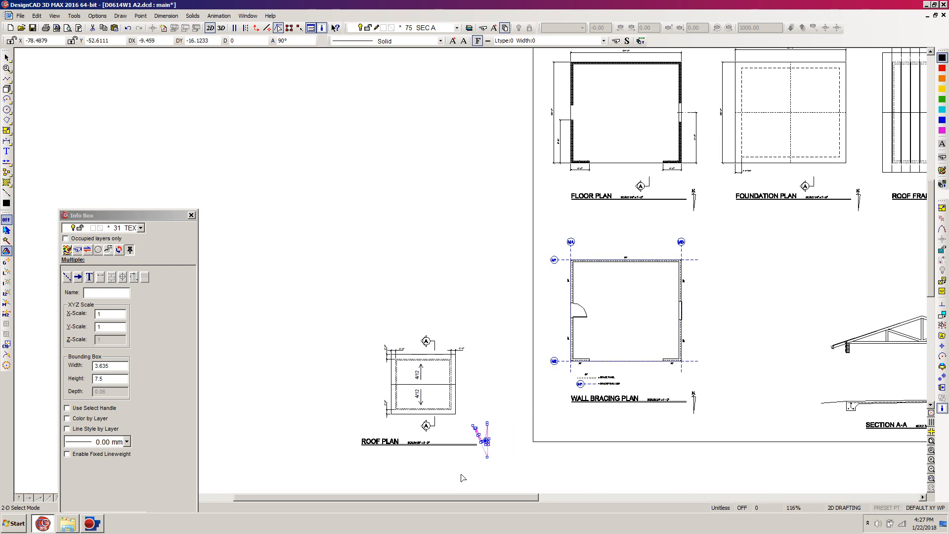
key("Delete")
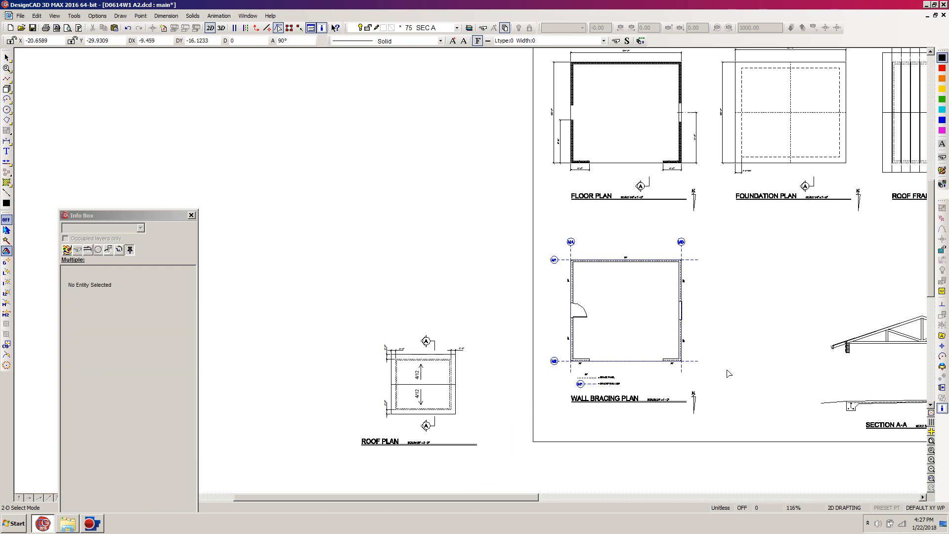
left_click_drag(725, 378, 683, 485)
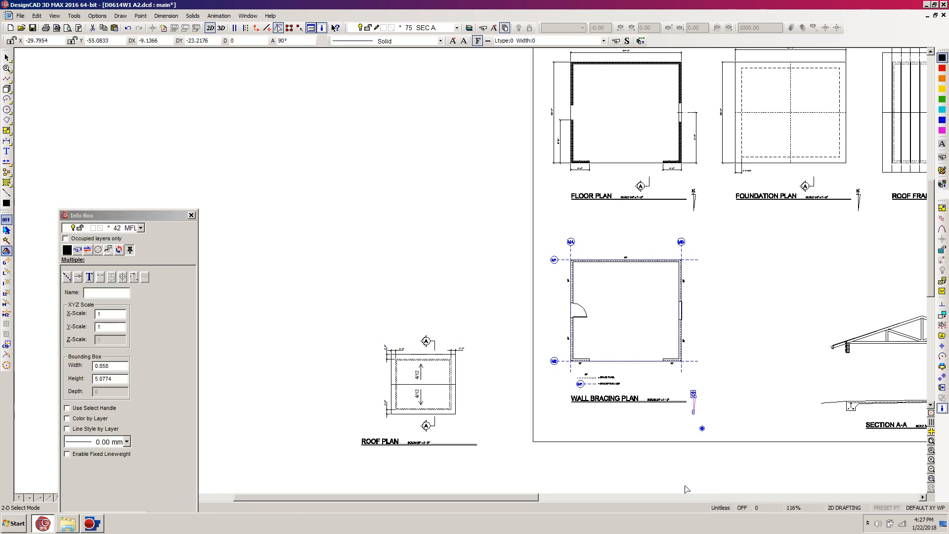
left_click(942, 377)
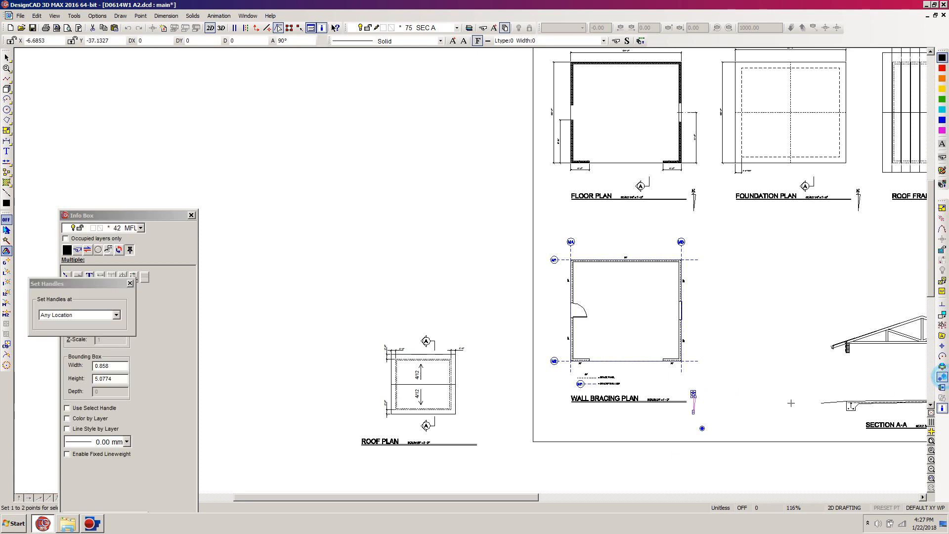
left_click(686, 401)
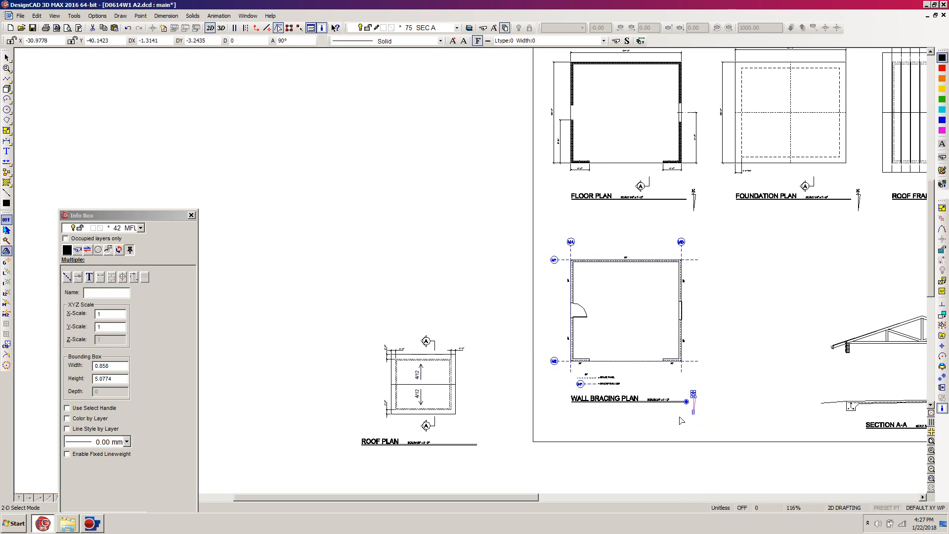
key("ctrl+k")
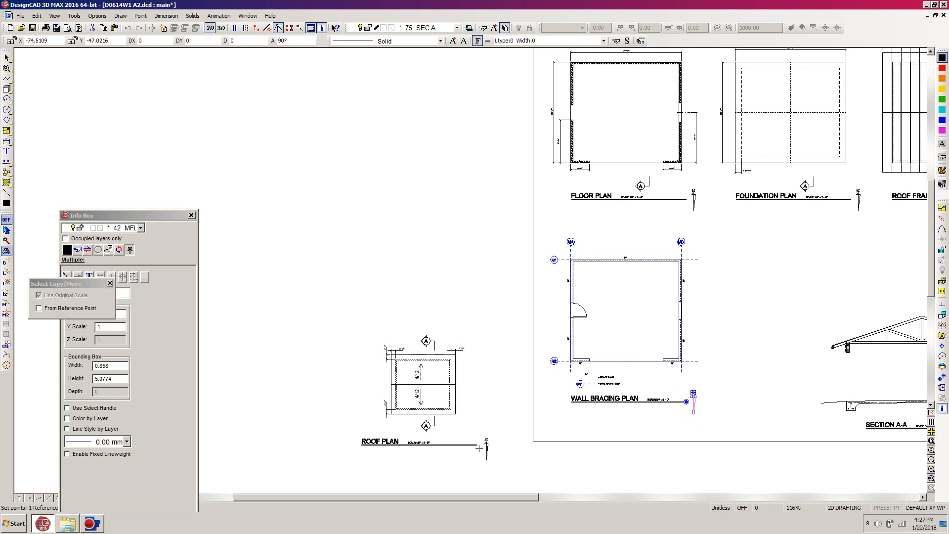
left_click(476, 445)
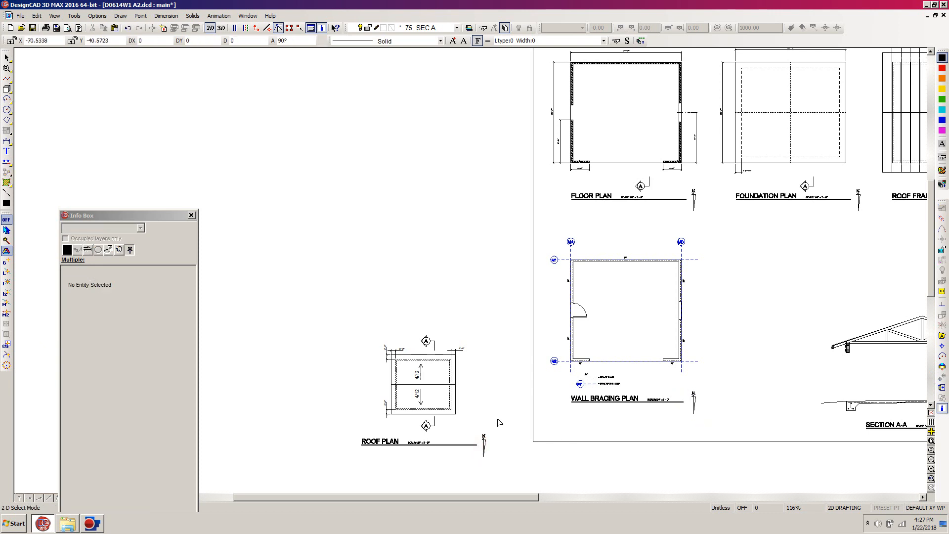
Step: Assign the copied north arrow beside the ROOF PLAN title to layer 31 TEXT RP
left_click_drag(501, 418, 473, 475)
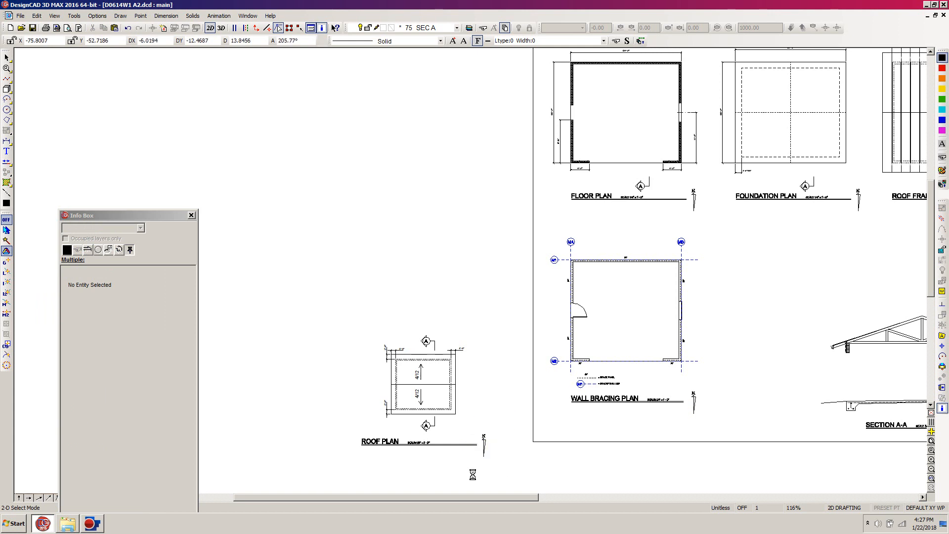
left_click(141, 228)
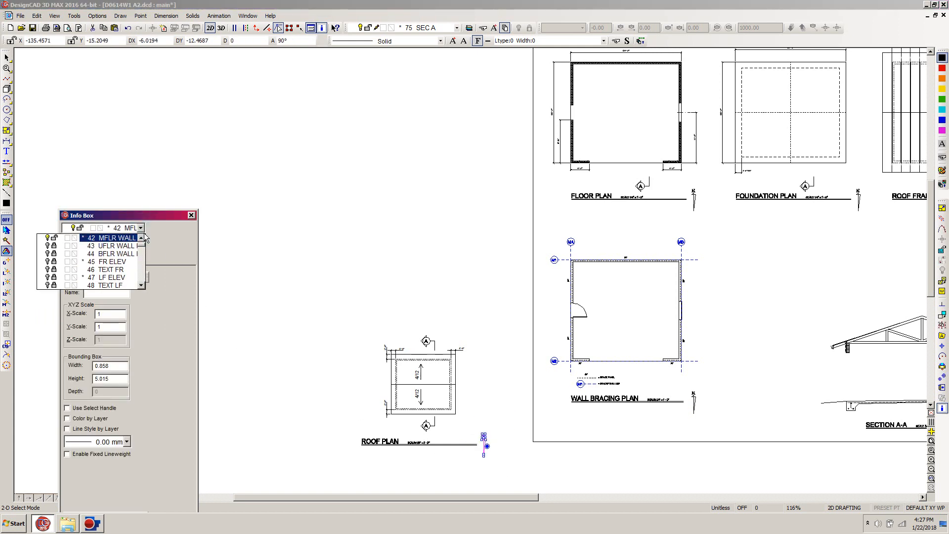
scroll(144, 240, "up", 4)
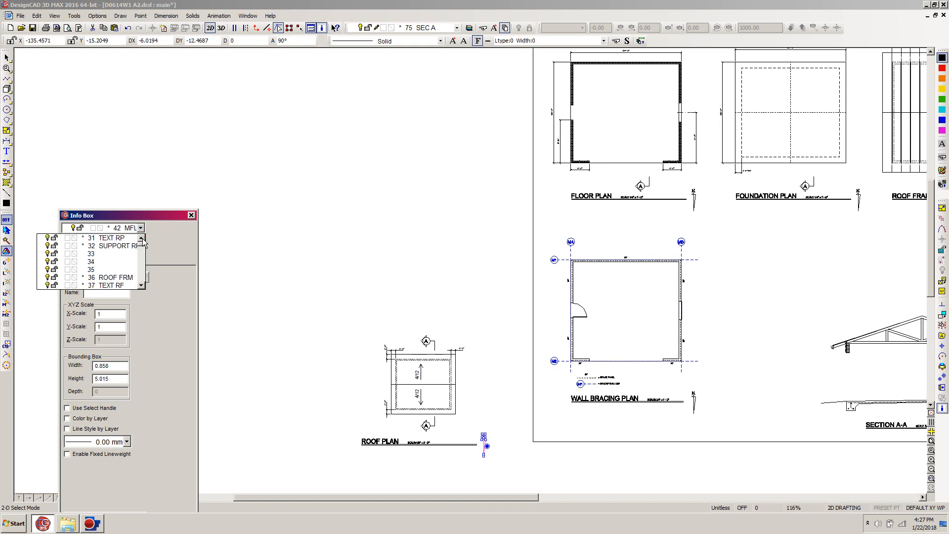
left_click(108, 239)
left_click(262, 249)
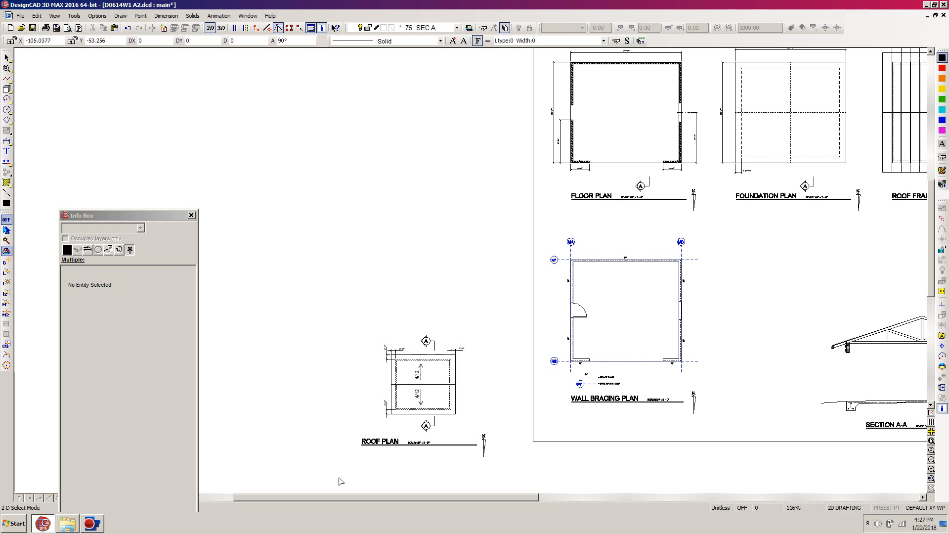
Step: Shorten the ROOF PLAN title underline by about 6 units with a selection-only stretch that carries the north arrow along
left_click_drag(341, 480, 510, 435)
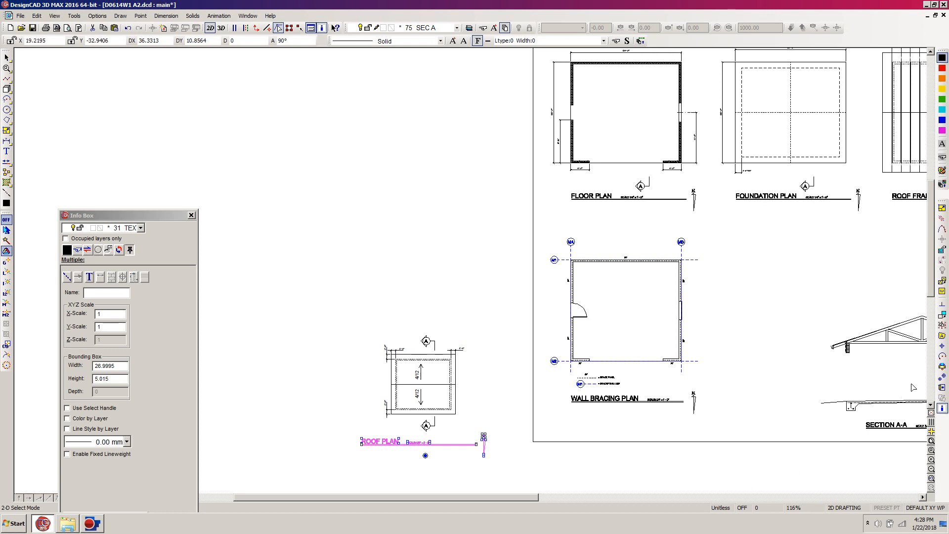
left_click(942, 389)
left_click(501, 422)
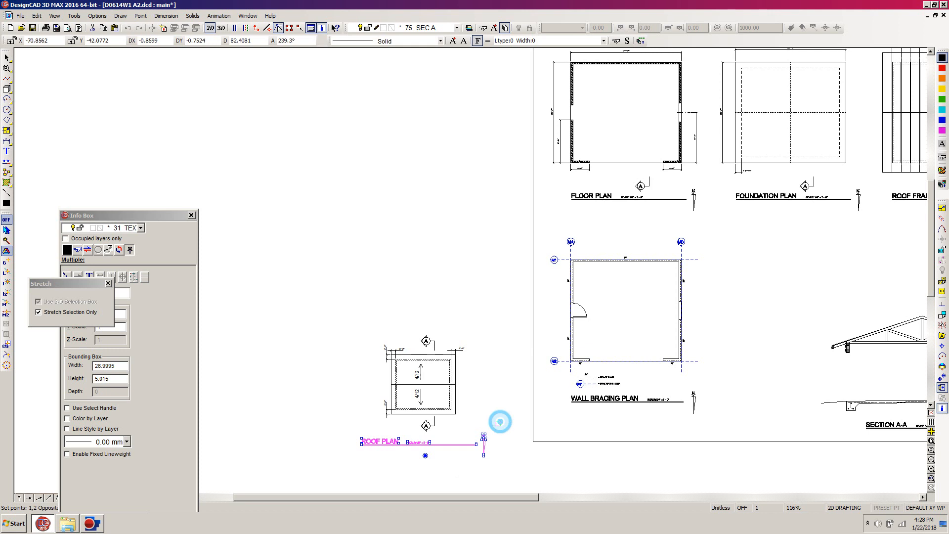
left_click(462, 470)
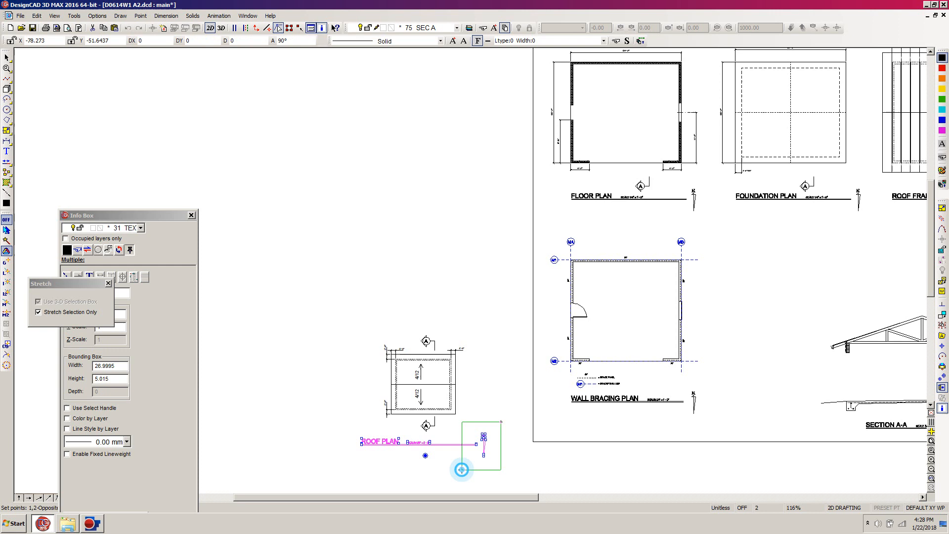
left_click(476, 445)
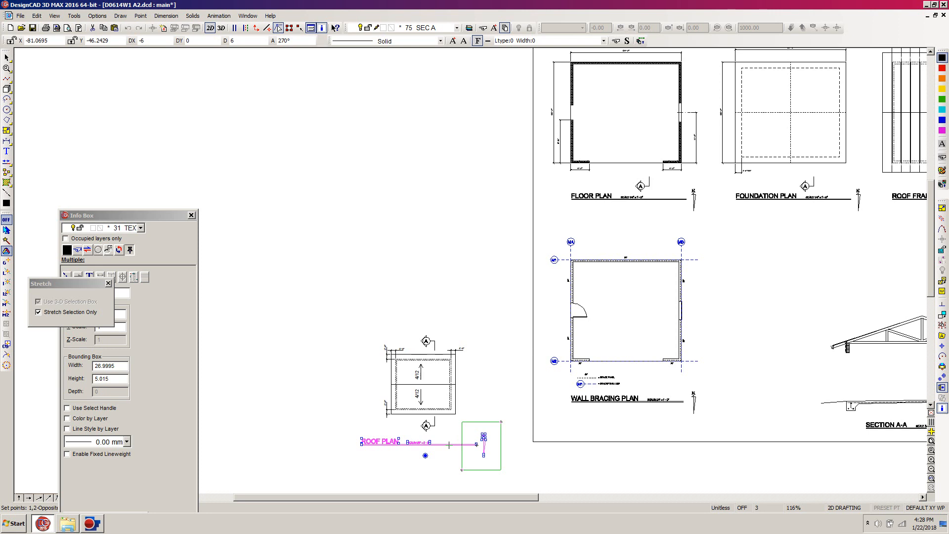
left_click(448, 445)
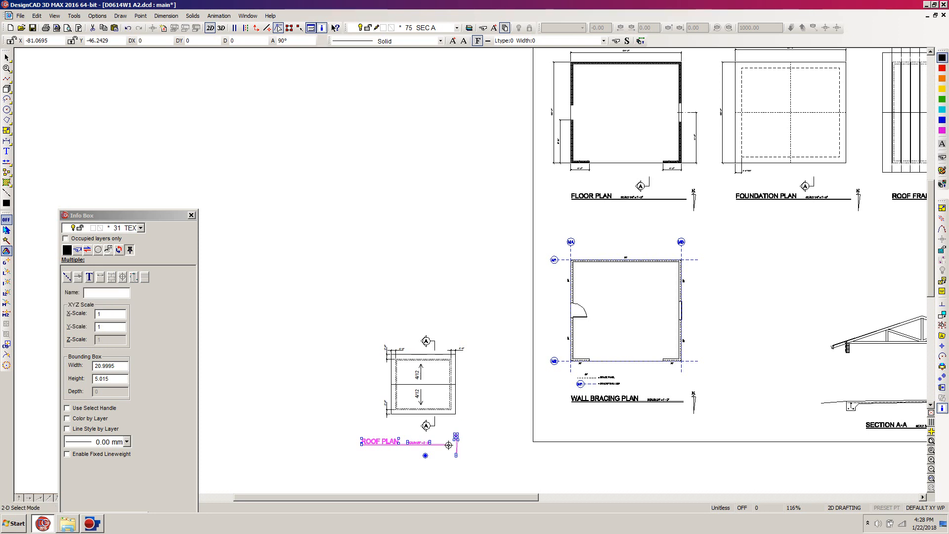
Step: Move the ROOF PLAN title, scale note, underline and north arrow together so they sit centred beneath the roof plan
left_click(426, 454)
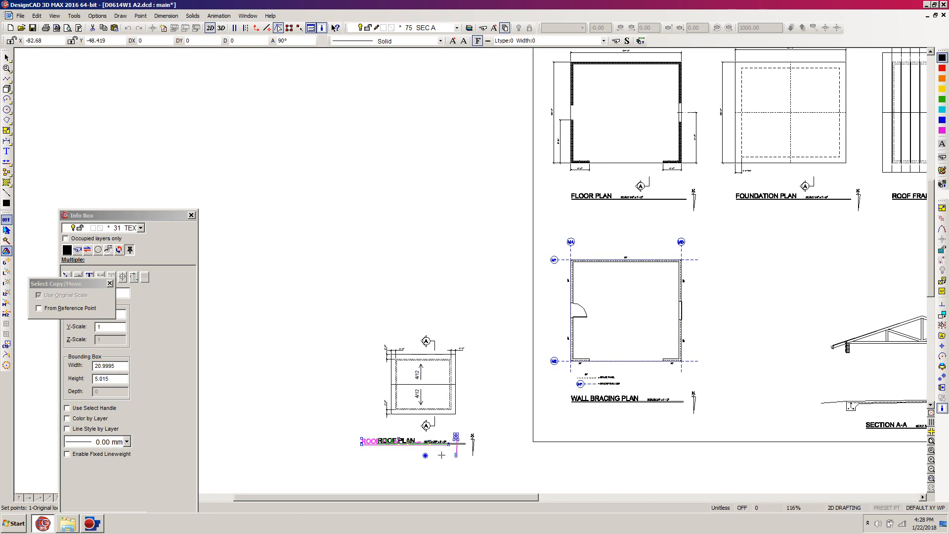
left_click(441, 455)
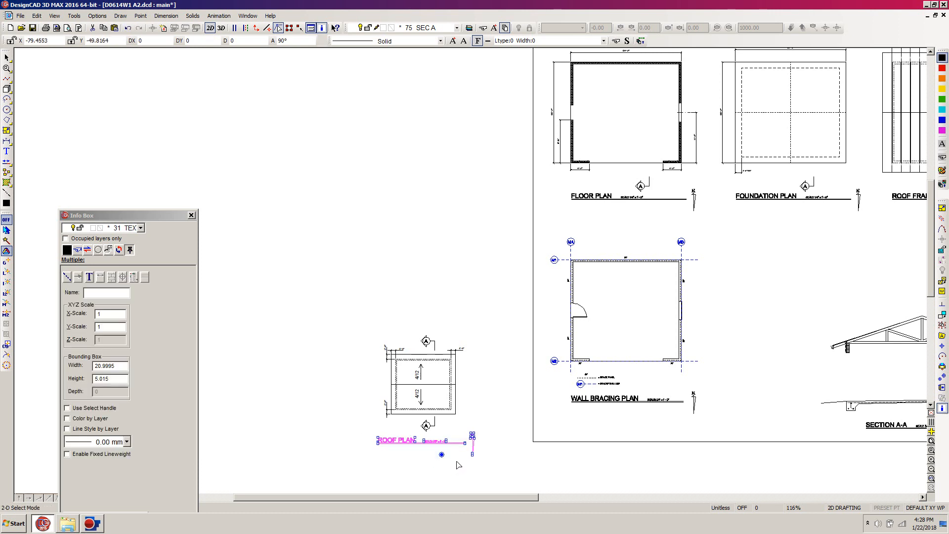
left_click(458, 464)
Step: Move the complete roof plan with its title onto the sheet below the FOUNDATION PLAN, and shift the Info Box clear of the drawing
mouse_move(508, 297)
left_mouse_down()
mouse_move(356, 468)
mouse_move(339, 473)
left_mouse_up()
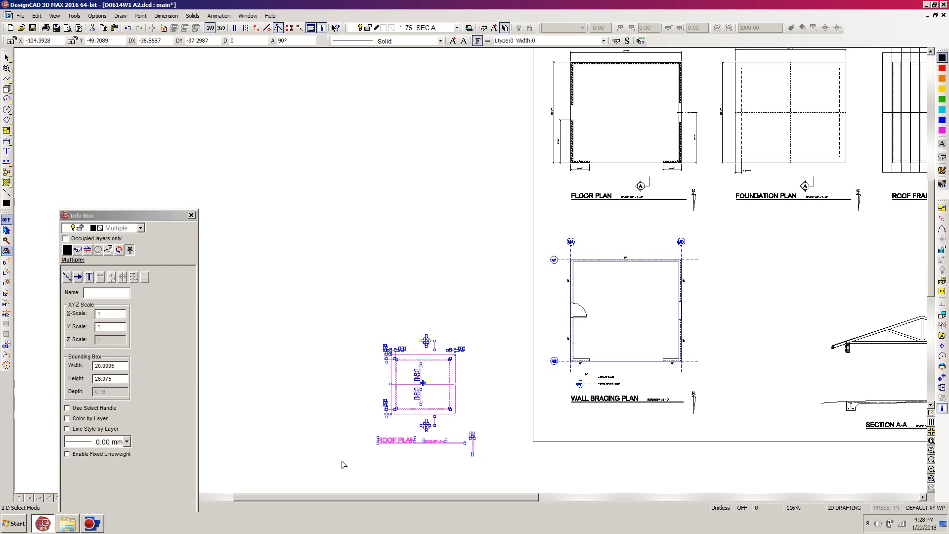
key("m")
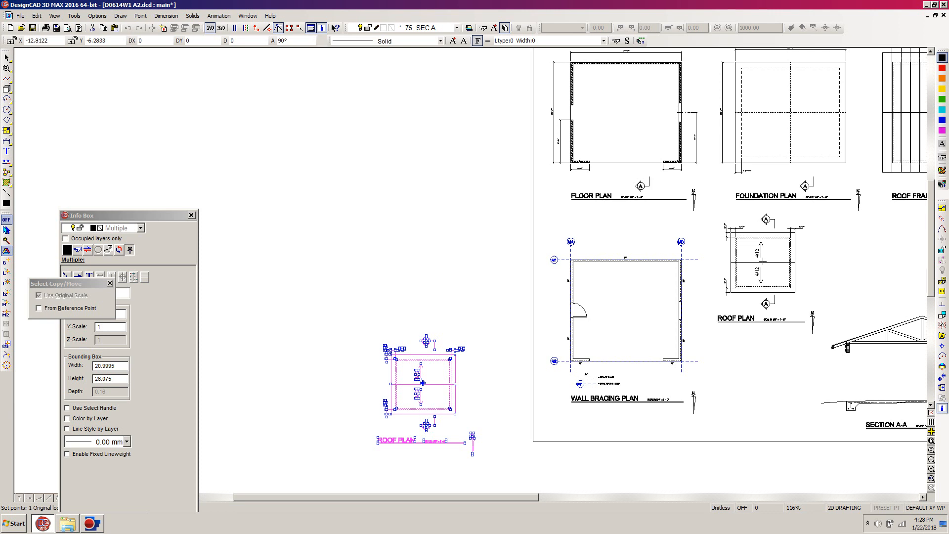
left_click(764, 263)
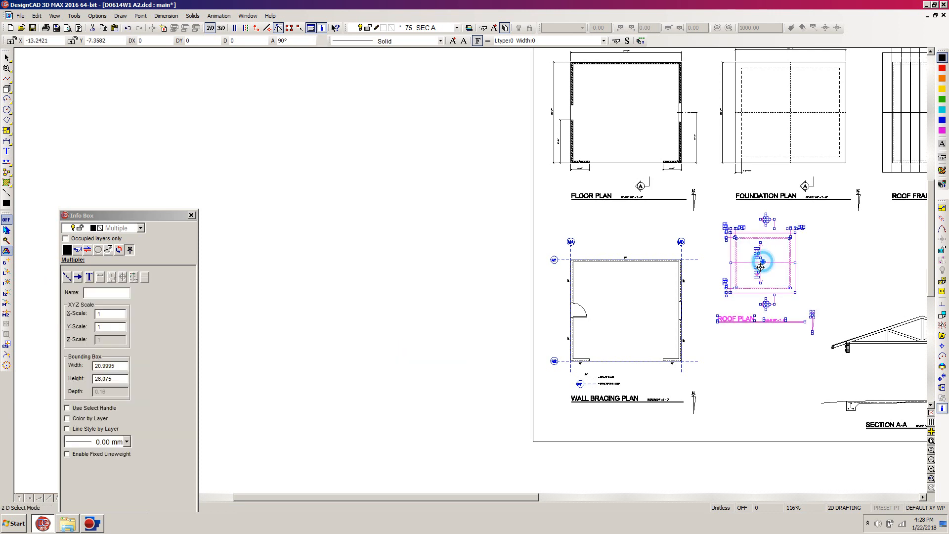
left_click(759, 339)
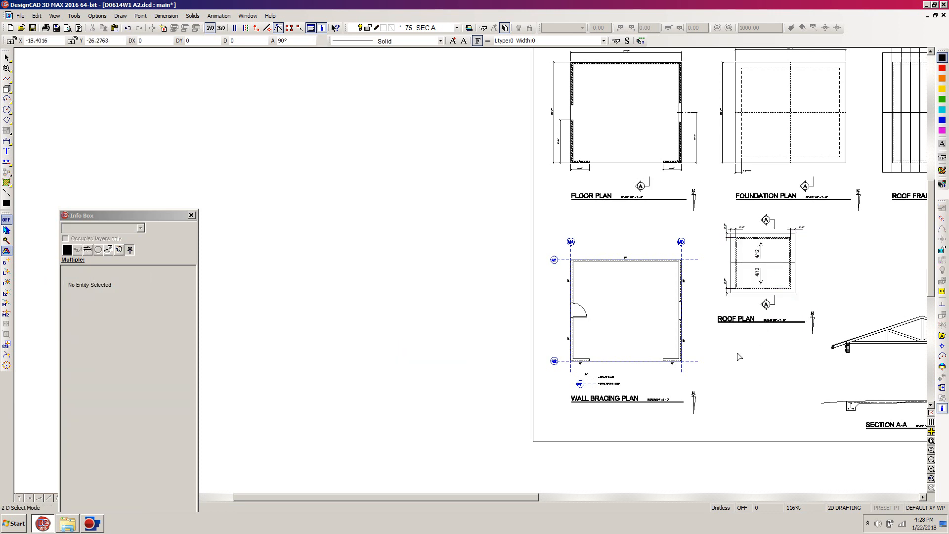
key("f")
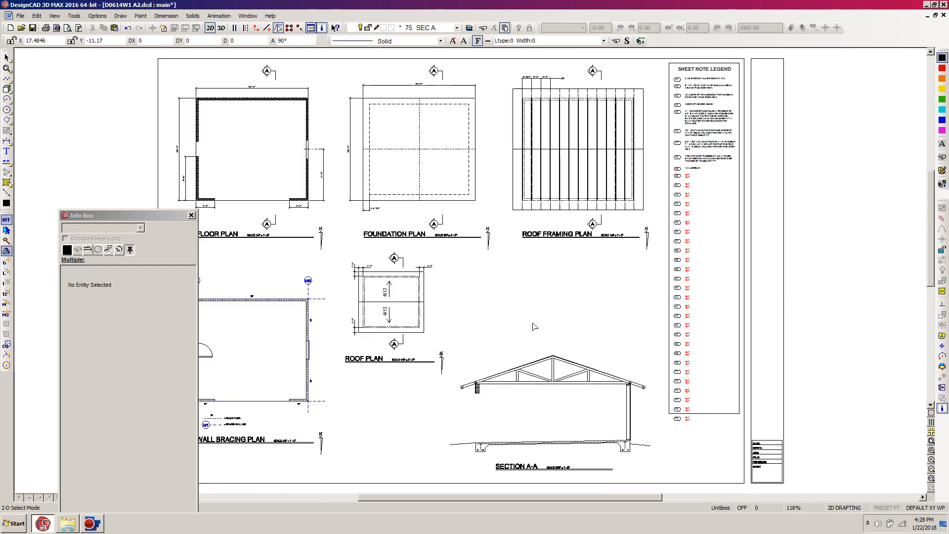
left_click_drag(124, 216, 259, 516)
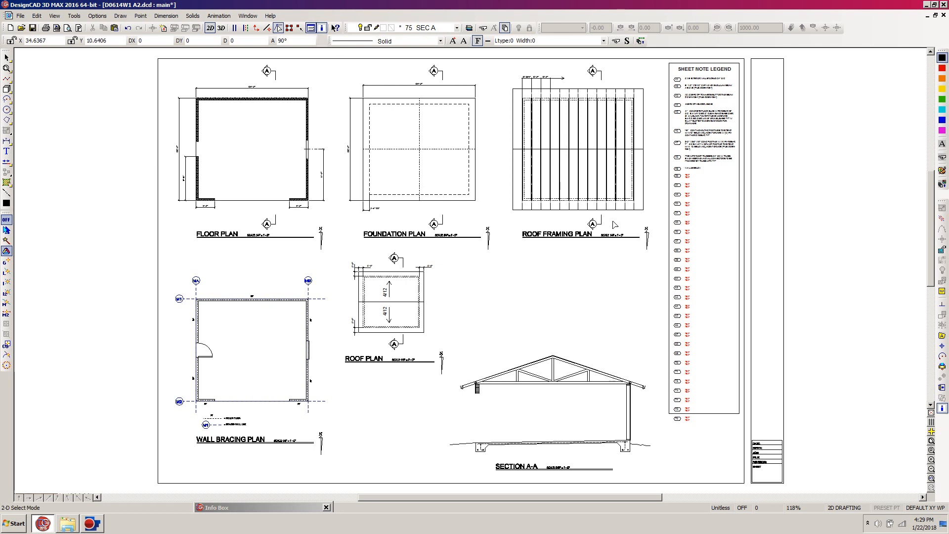